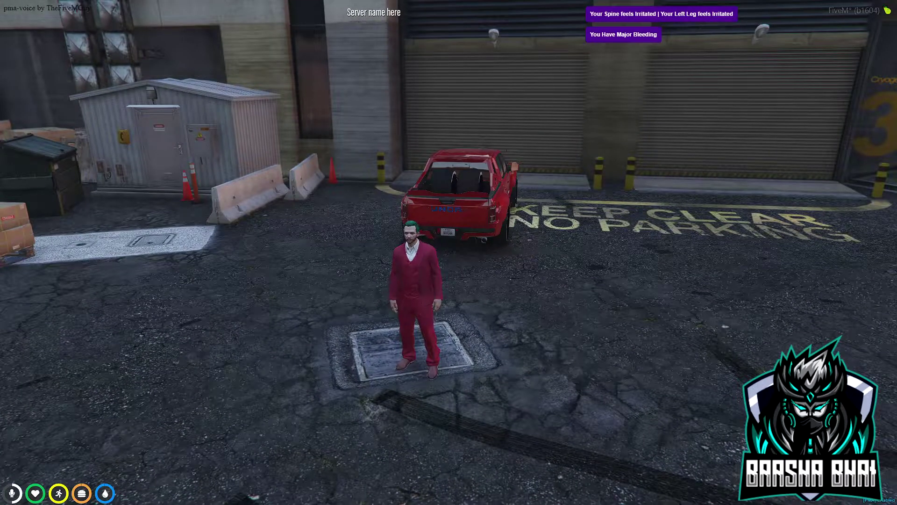
Run past the red pickup, through the roller door and across the warehouse to the interior doorway.
key(w)
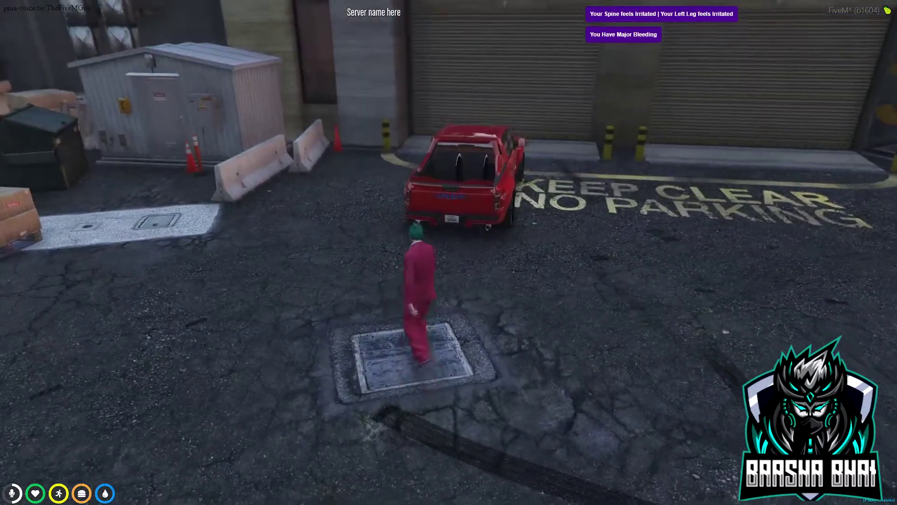
key(w)
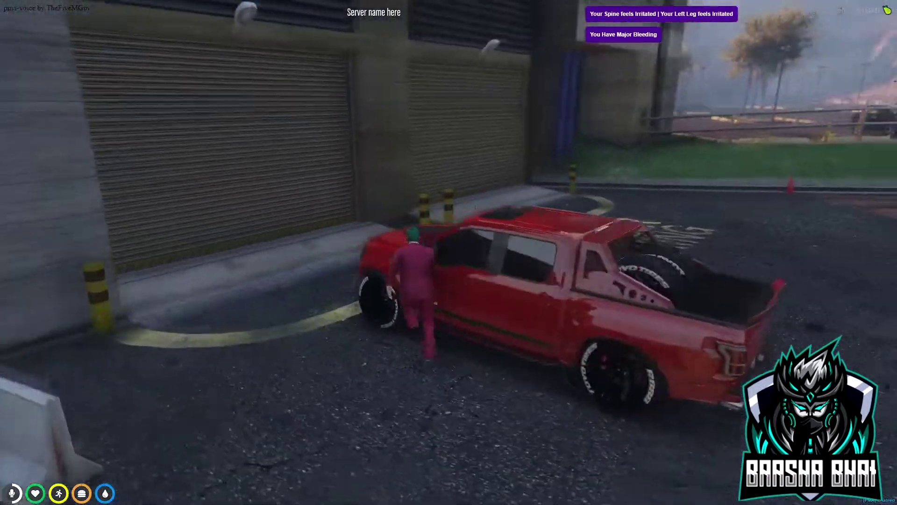
key(w)
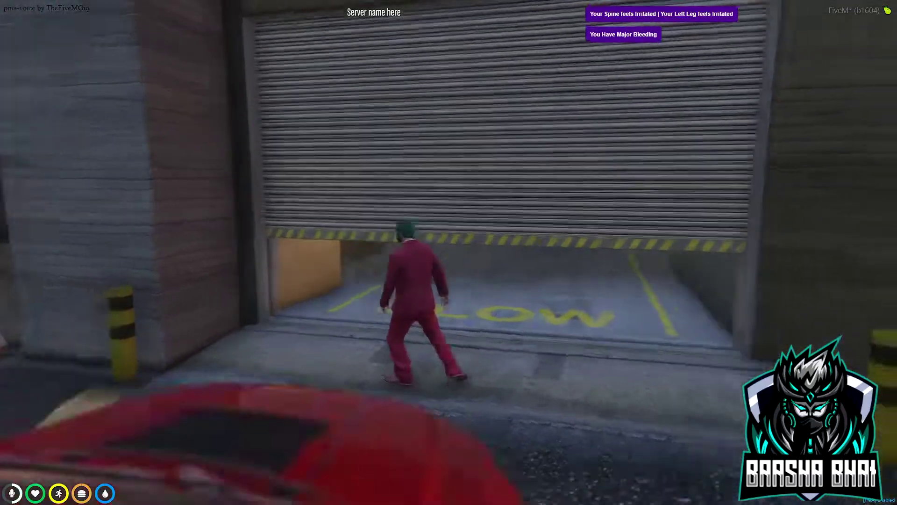
key(w)
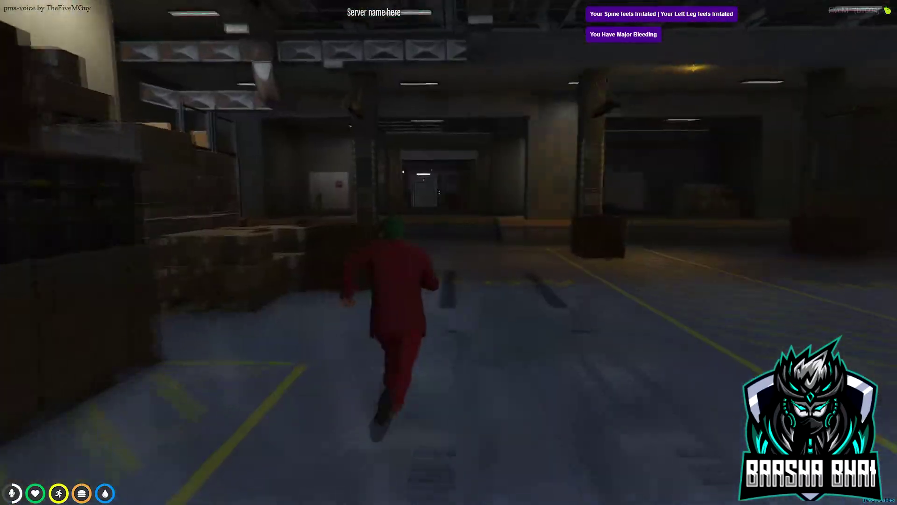
key(w)
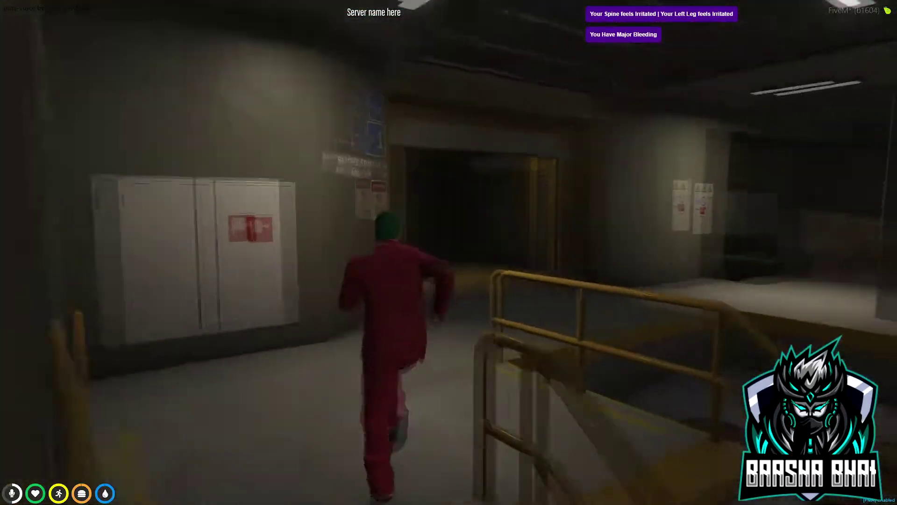
key(w)
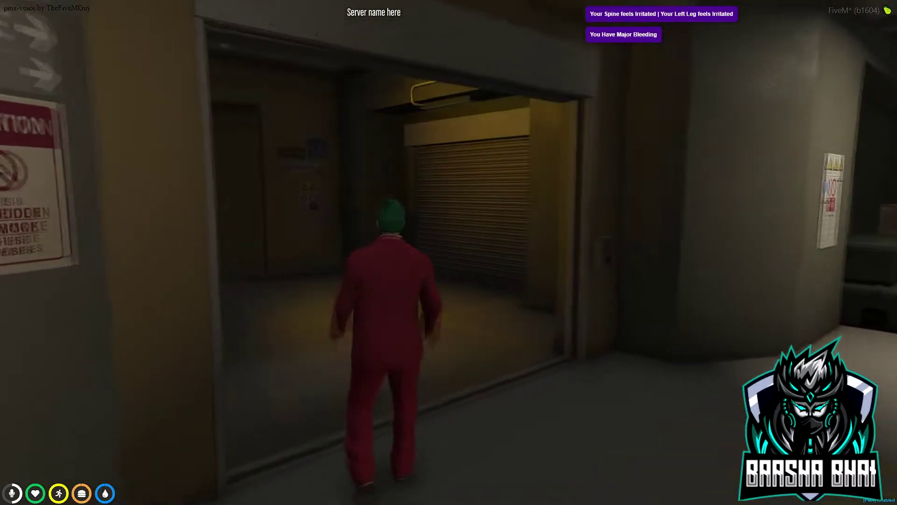
Set a map waypoint on the Humane Labs robbery location and teleport to it with the /TPM command.
key(Escape)
click(392, 260)
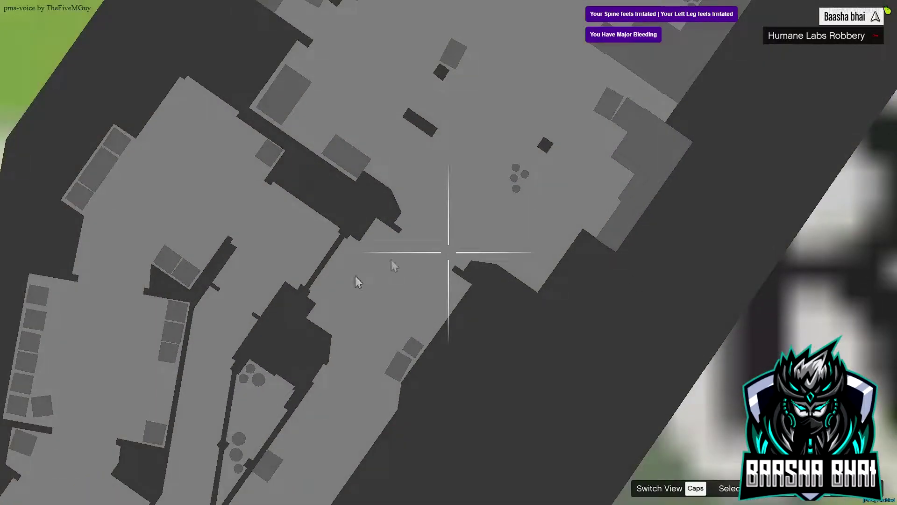
drag(348, 281, 122, 206)
drag(505, 362, 667, 96)
drag(580, 393, 561, 155)
drag(497, 215, 605, 62)
key(Caps_Lock)
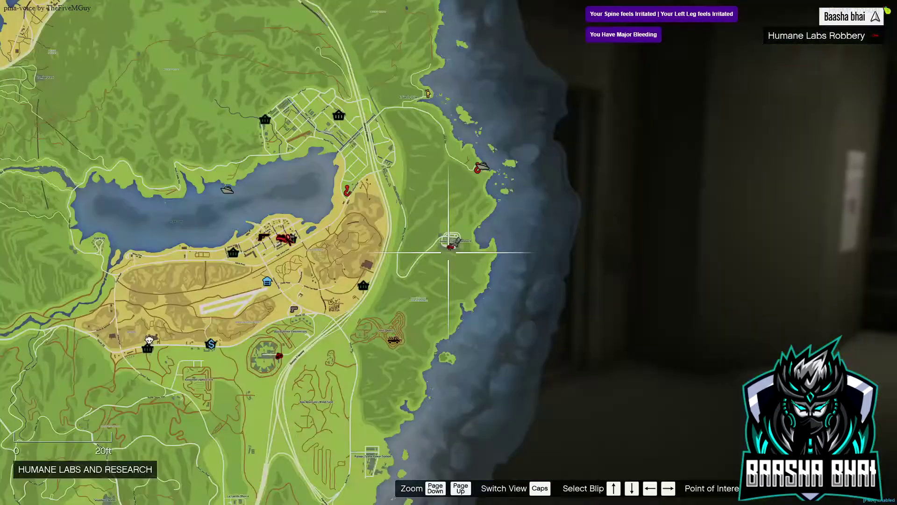
scroll(451, 262, up, 6)
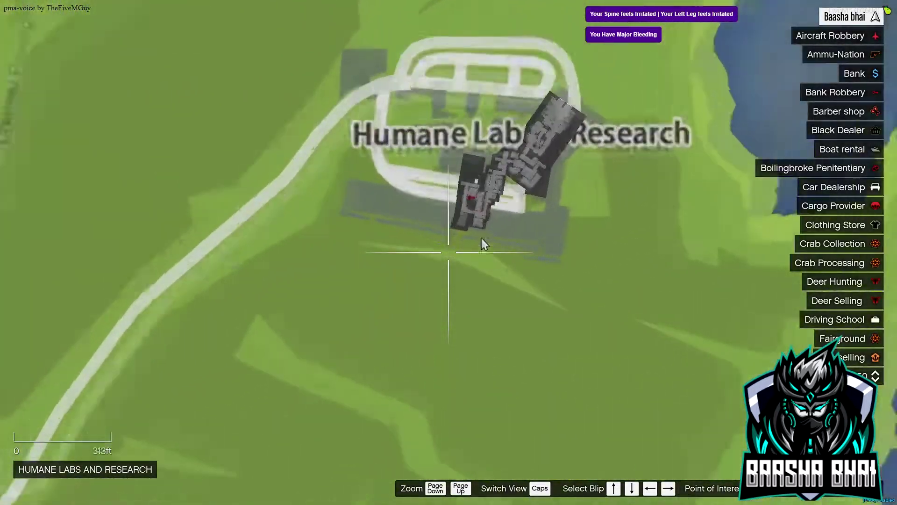
click(474, 181)
key(Escape)
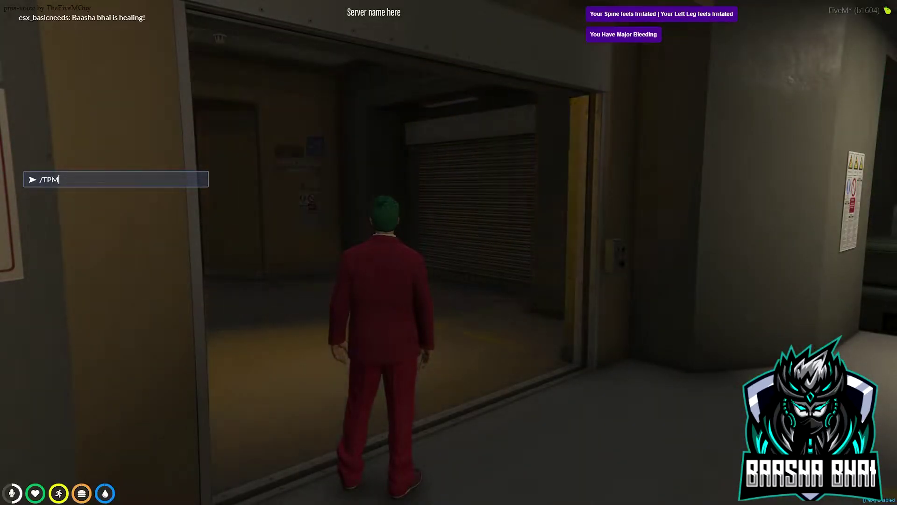
key(Return)
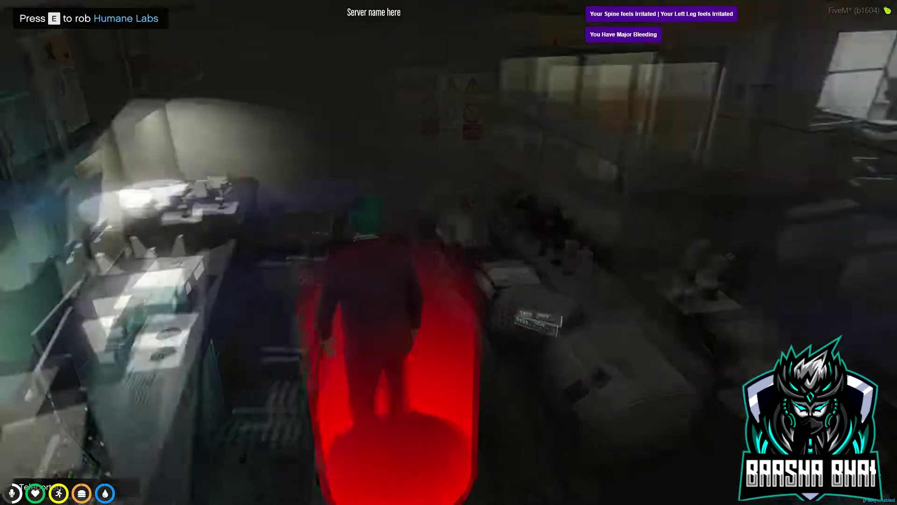
Walk to the desk by the lab windows and take the blue can.
key(w)
key(w)
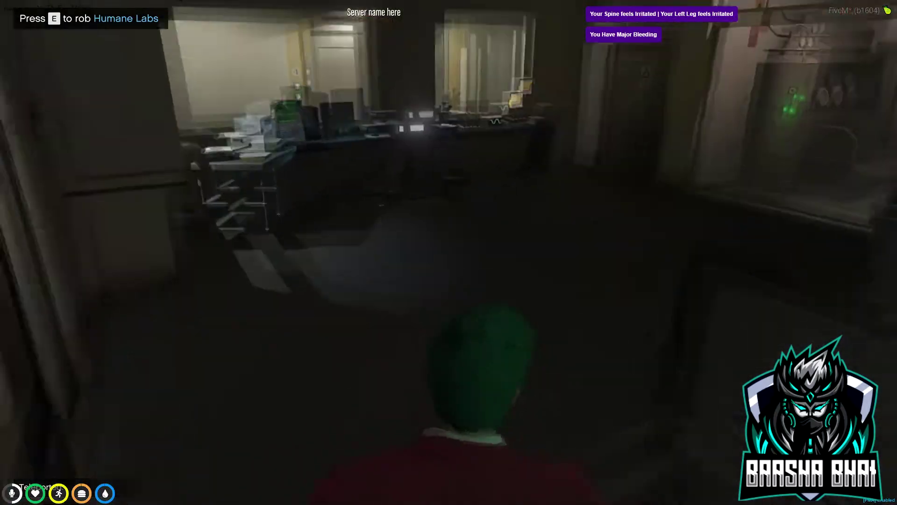
key(w)
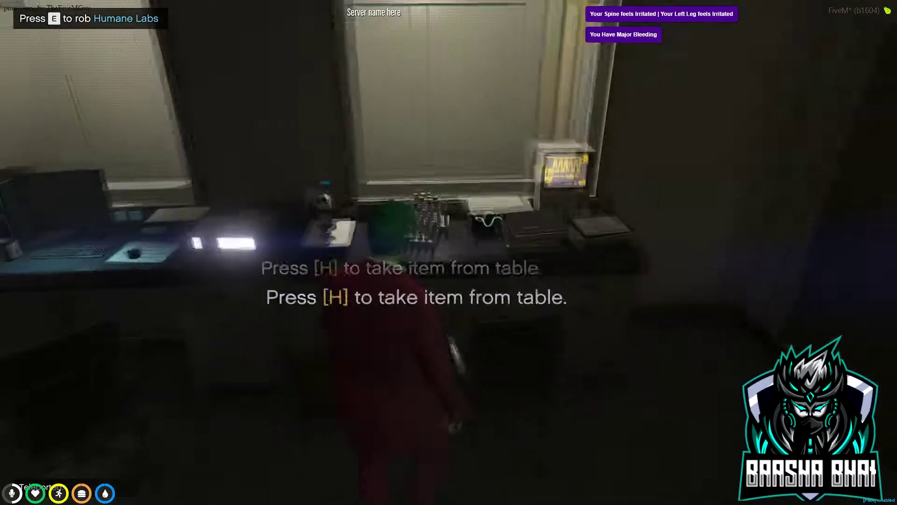
key(s)
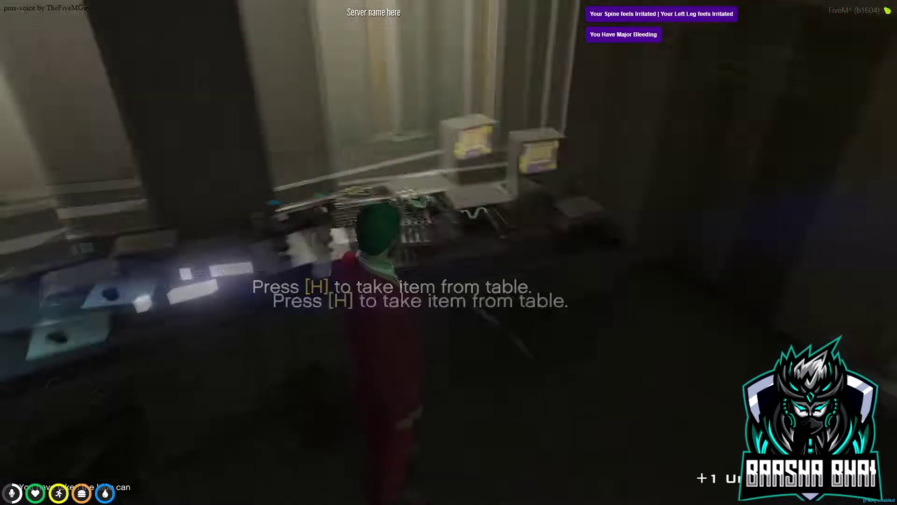
Take the red can and the green can from the lab tables and return to the corridor.
key(w)
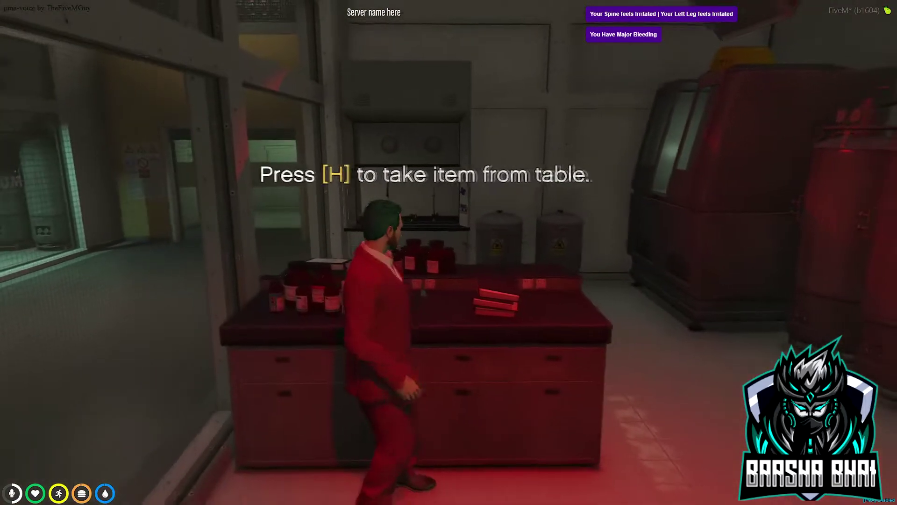
key(h)
key(w)
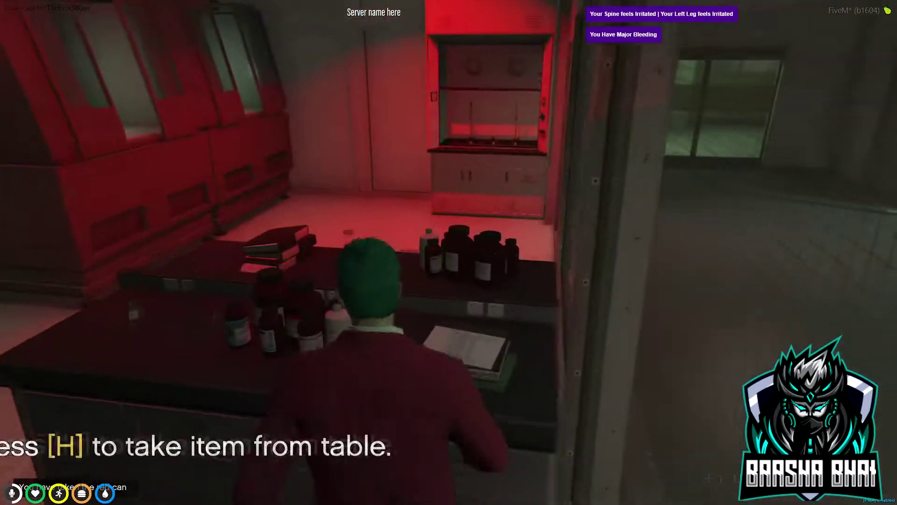
key(w)
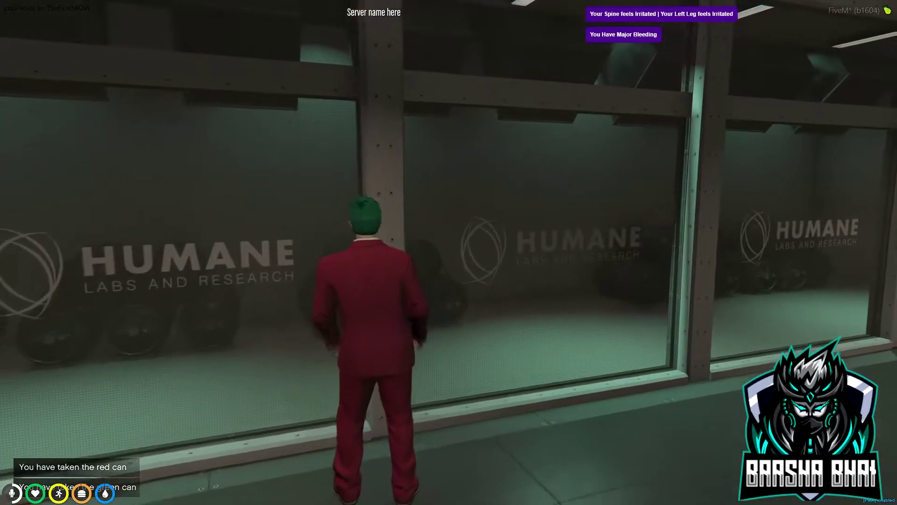
Use one unknown green can from the inventory.
key(F2)
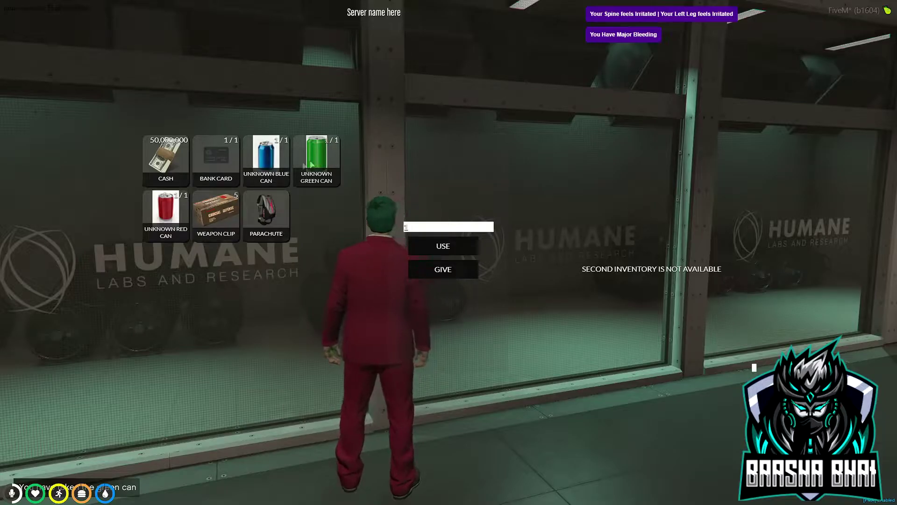
key(Escape)
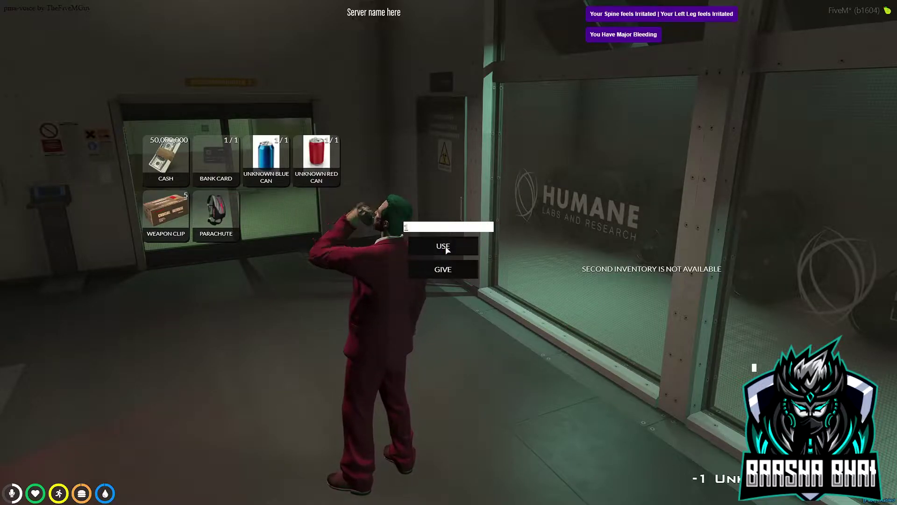
key(Escape)
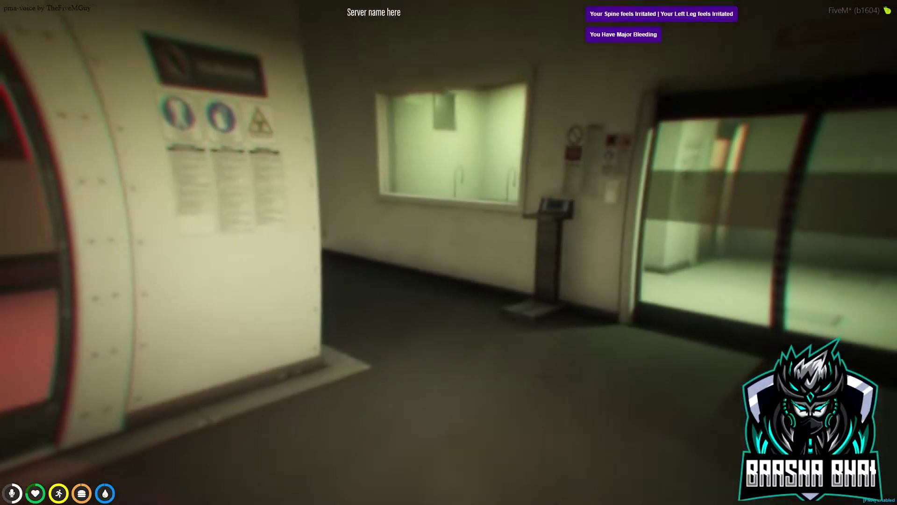
Switch to third-person view and walk the zombie character through the sliding doors.
key(v)
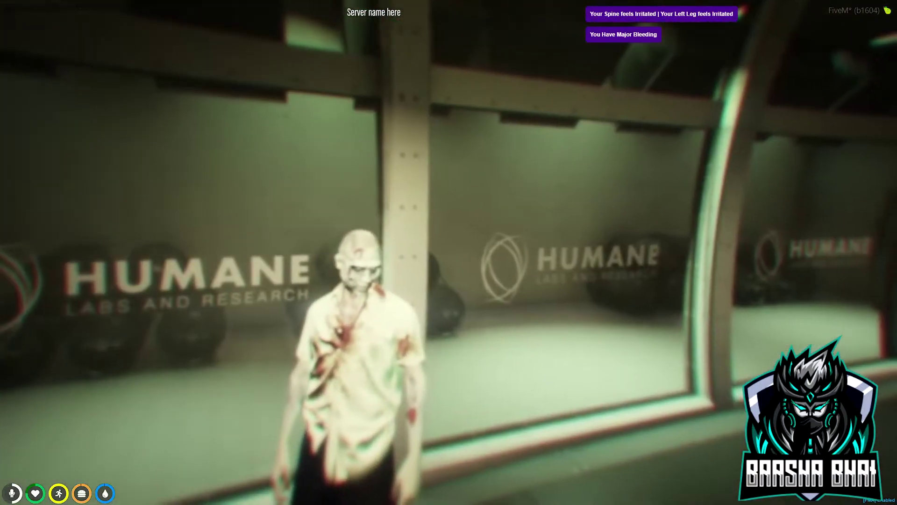
key(w)
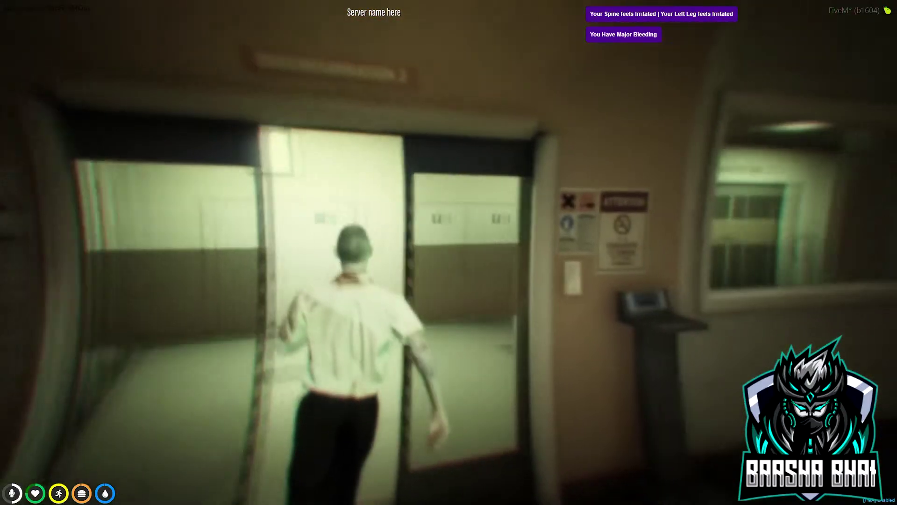
key(w)
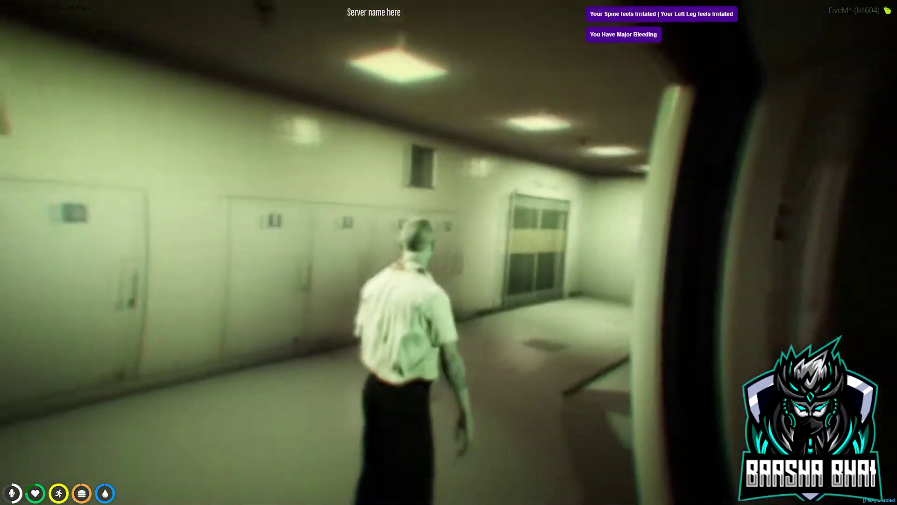
Run the zombie character back and forth along the lab corridor to try out its movement.
key(w)
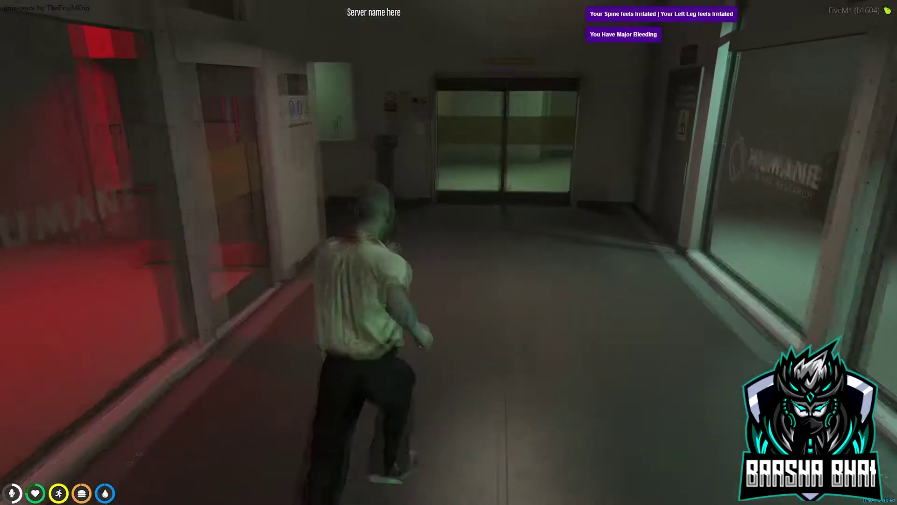
key(s)
key(w)
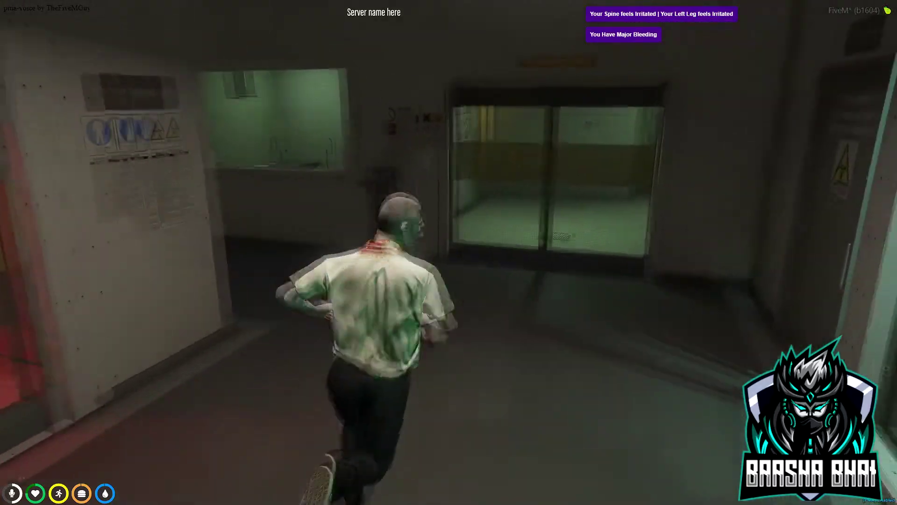
key(s)
key(w)
key(s)
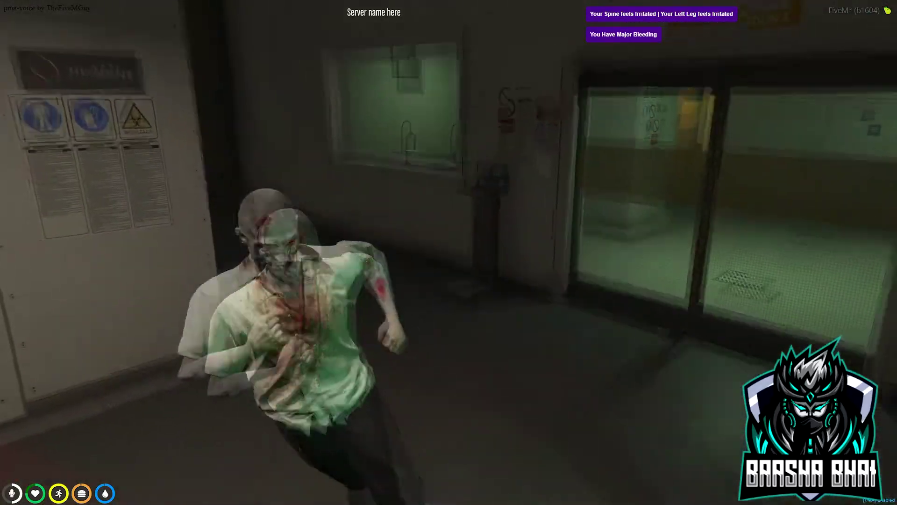
key(w)
key(w)
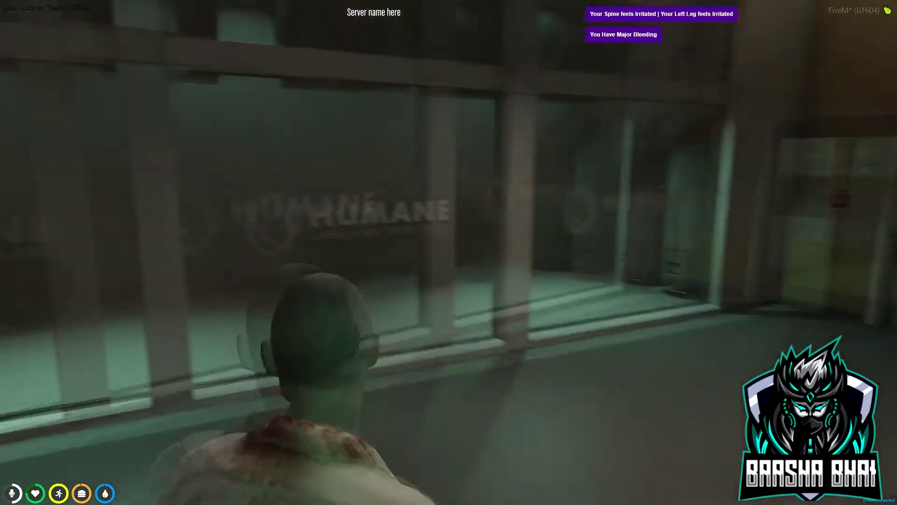
key(w)
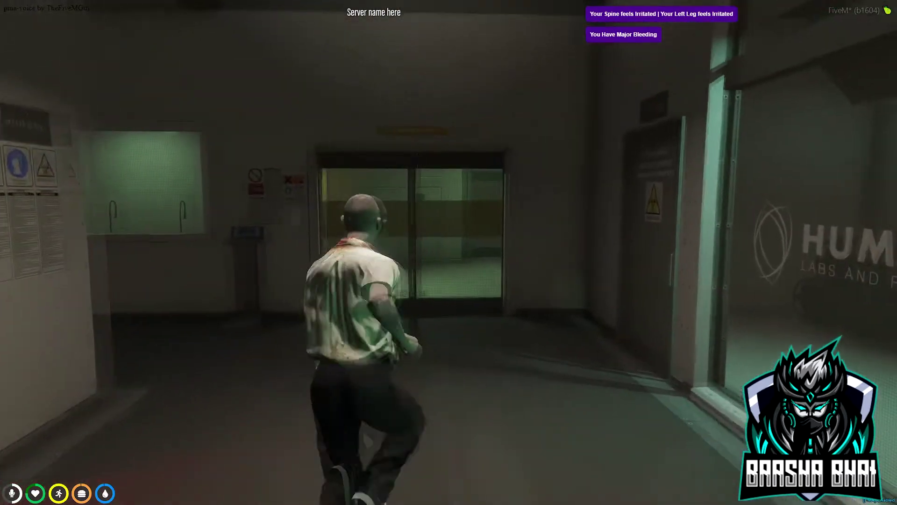
key(w)
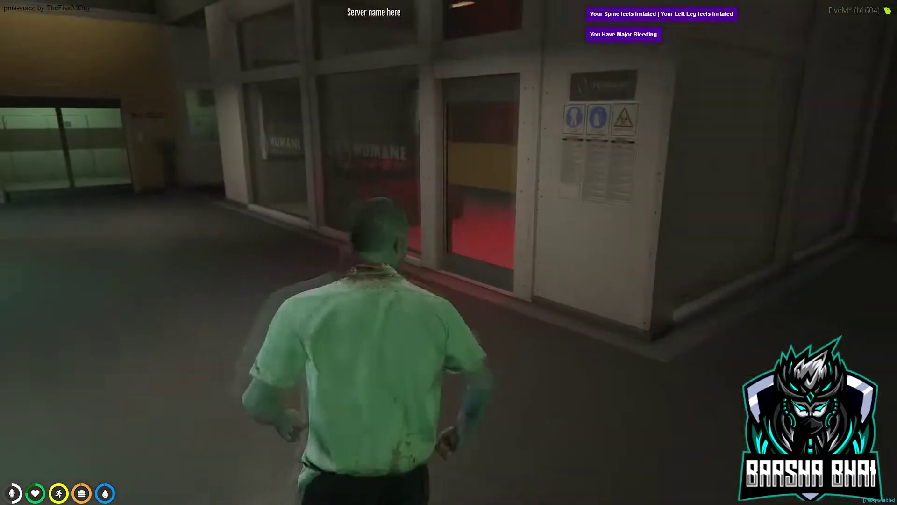
Stop in the corridor and use one of the remaining unknown cans from the inventory.
key(w)
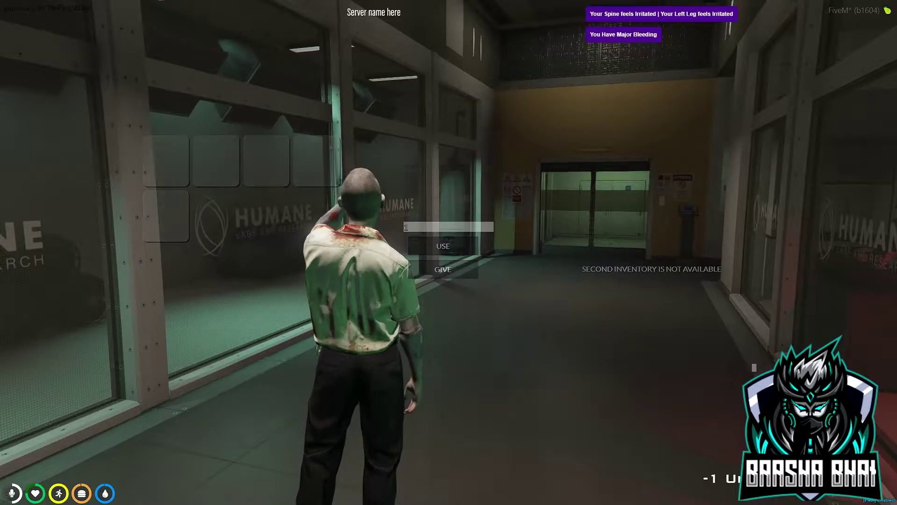
key(Escape)
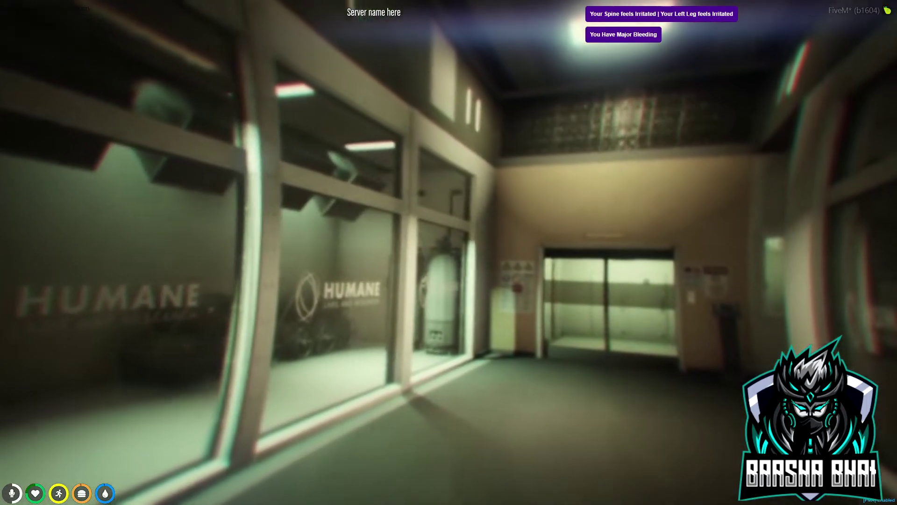
Switch to third-person view and run the alien character along the corridor past the red-lit lab.
key(v)
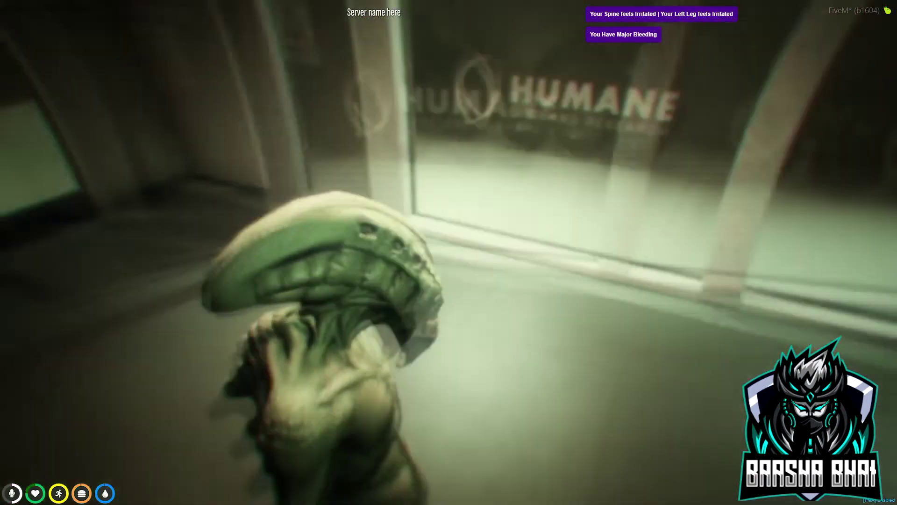
key(w)
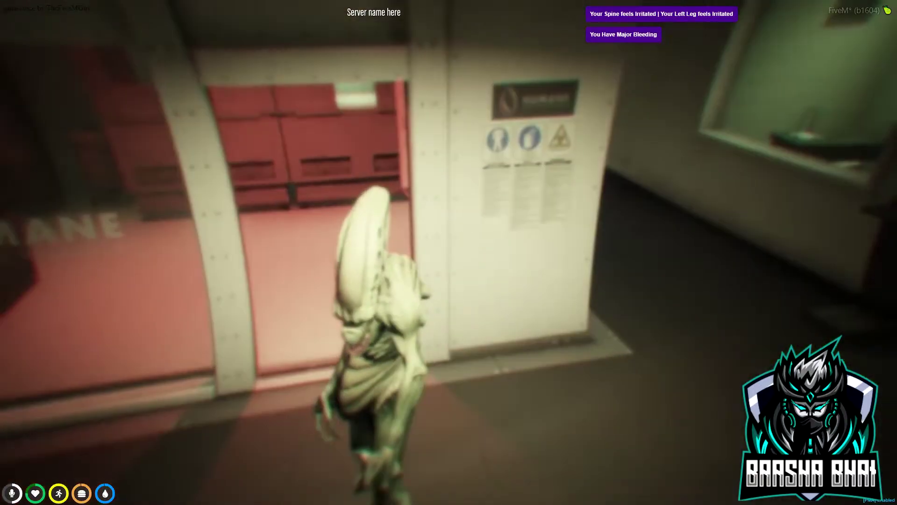
key(w)
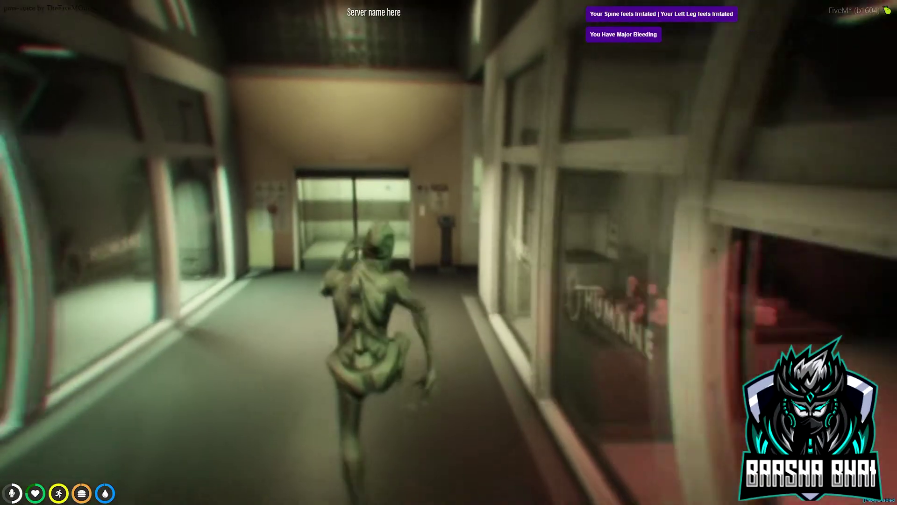
key(w)
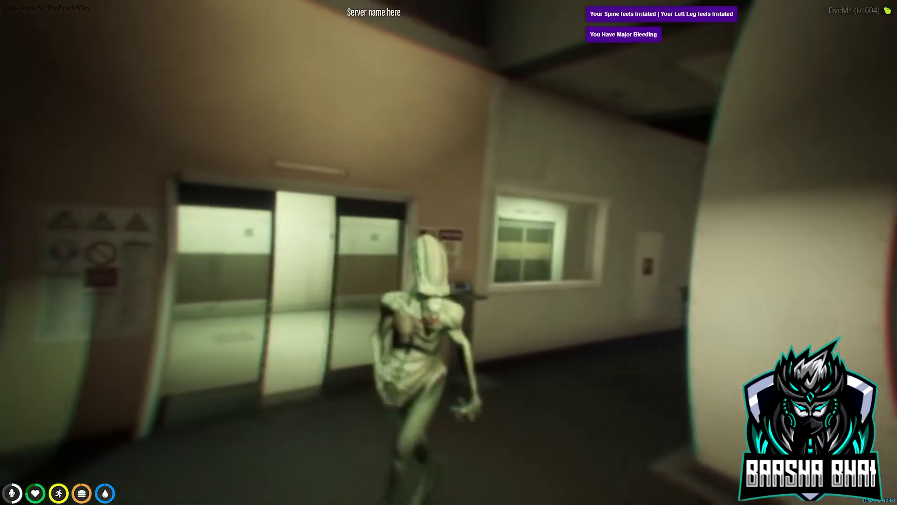
Run the alien character back and forth along the lab corridor and out through the sliding doors.
key(w)
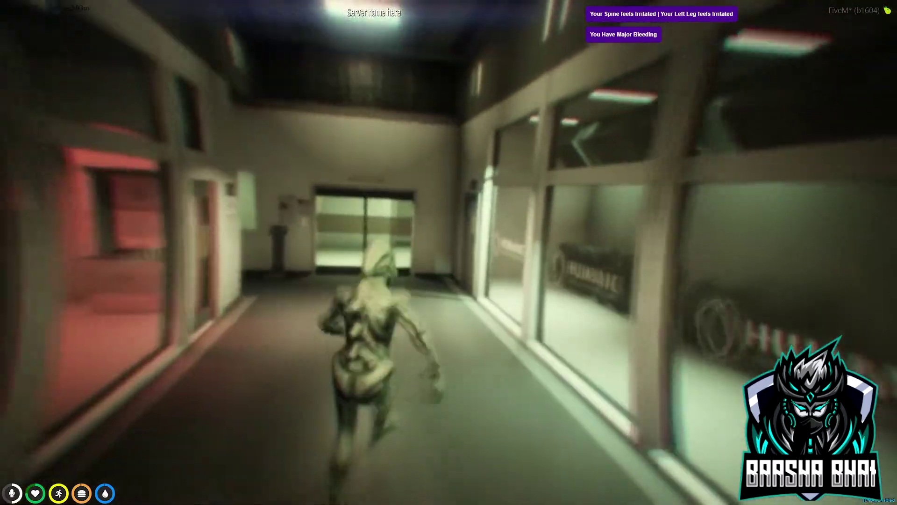
key(w)
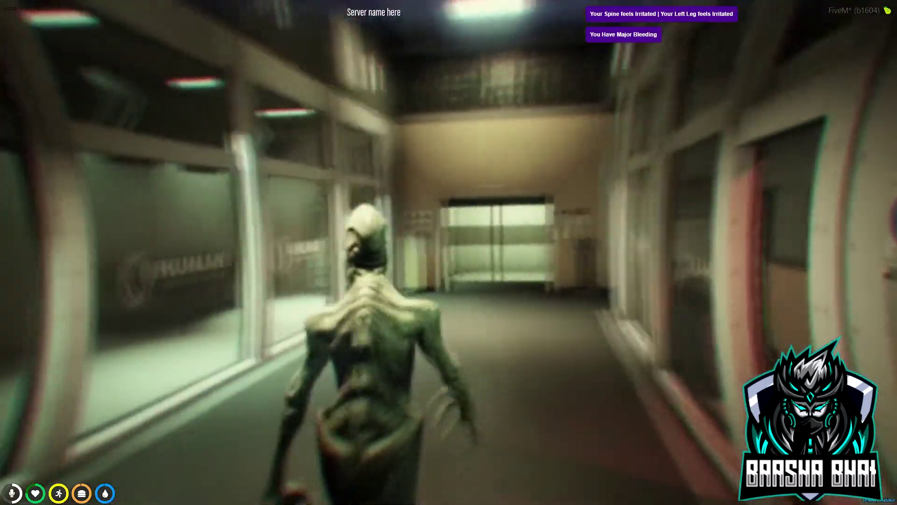
key(w)
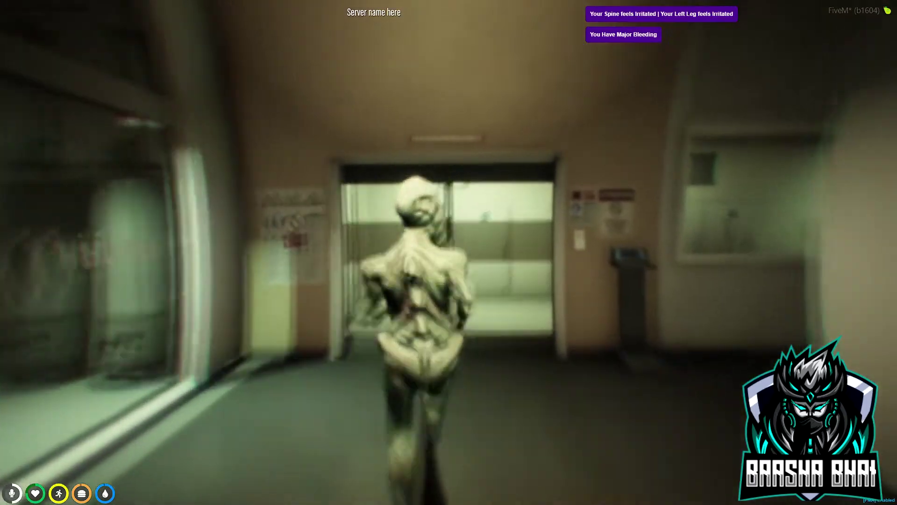
key(w)
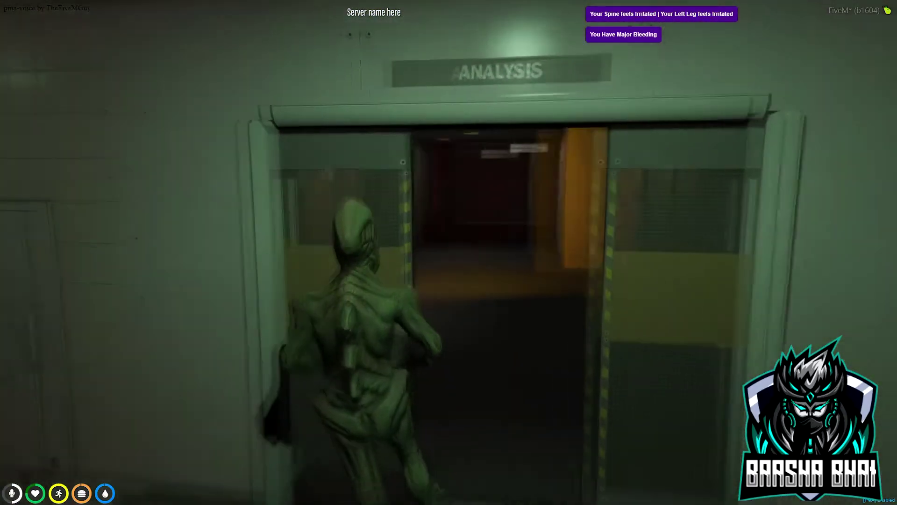
Take the alien character through the Analysis doors into the yellow-lit Humane area and use another unknown can.
key(w)
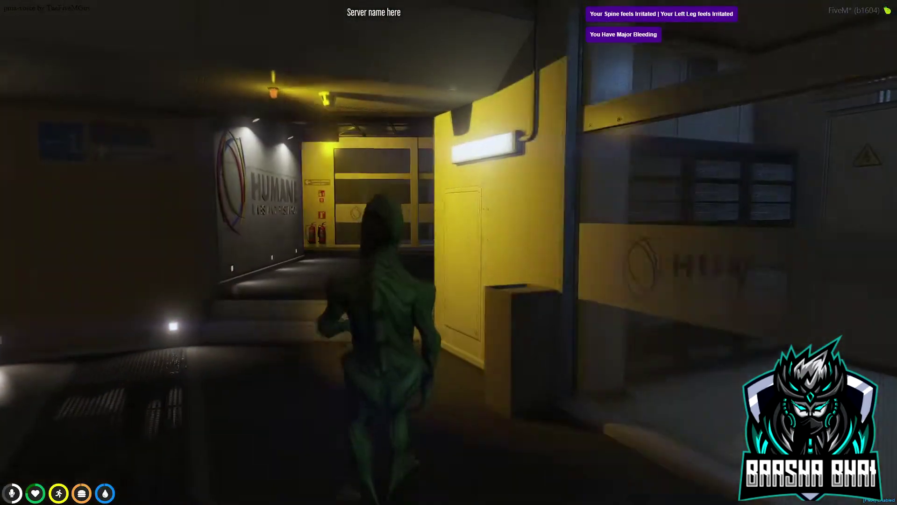
key(w)
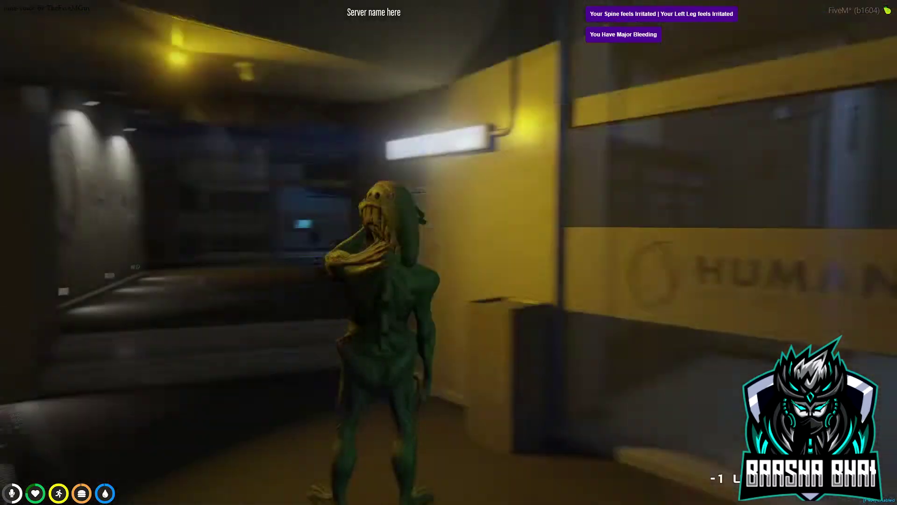
key(w)
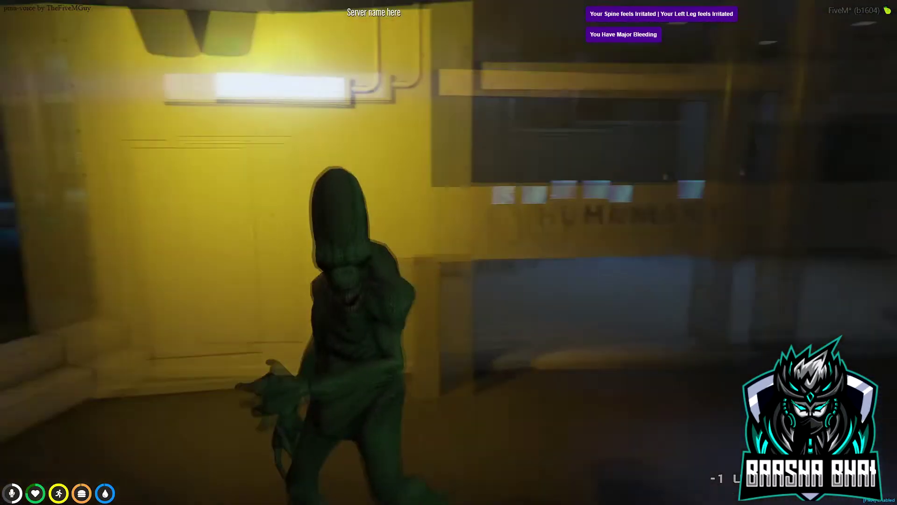
key(w)
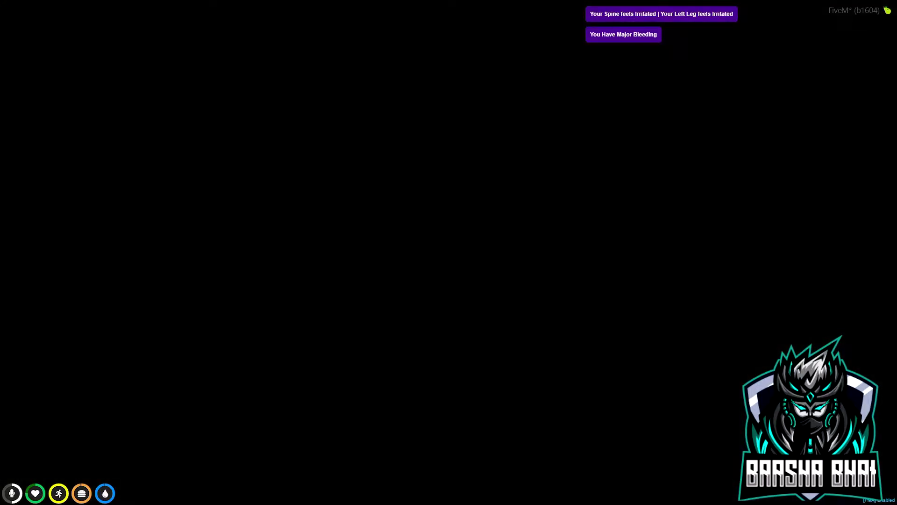
Turn the Sasquatch character around and run it through the dark hall past the glass-walled offices.
key(w)
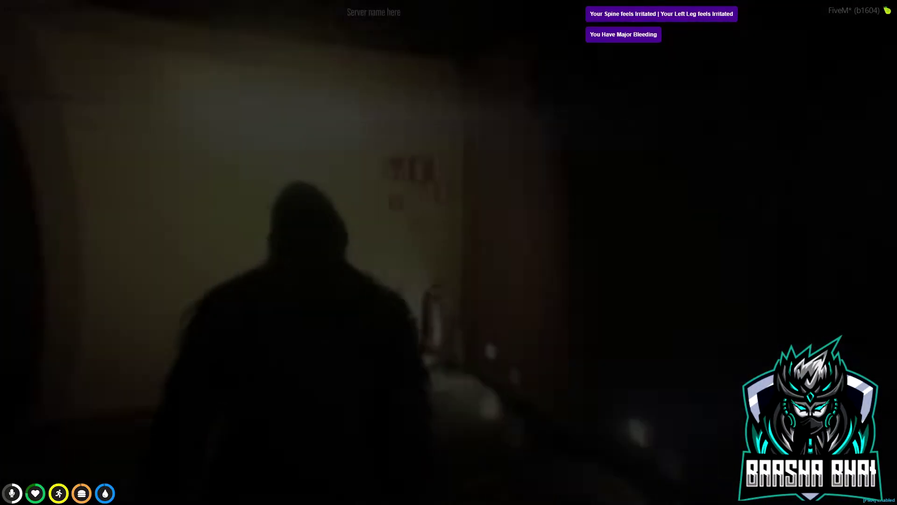
key(s)
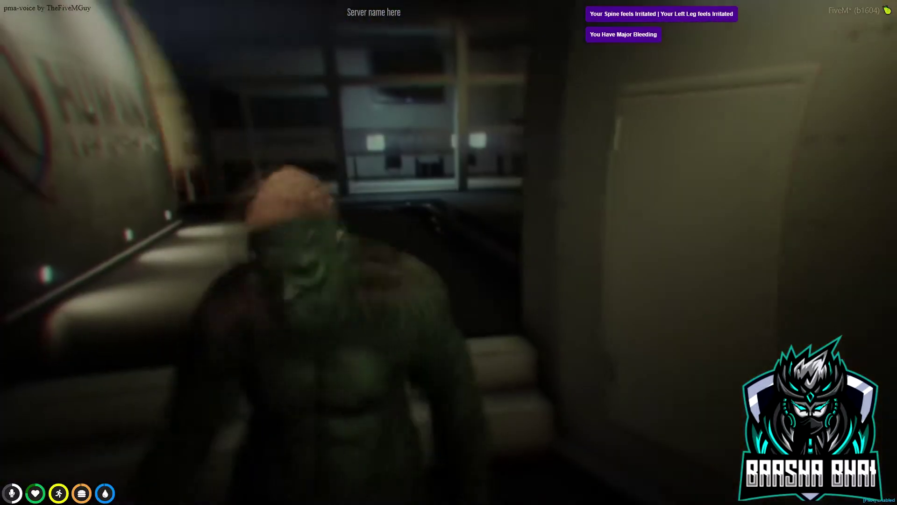
key(w)
key(w)
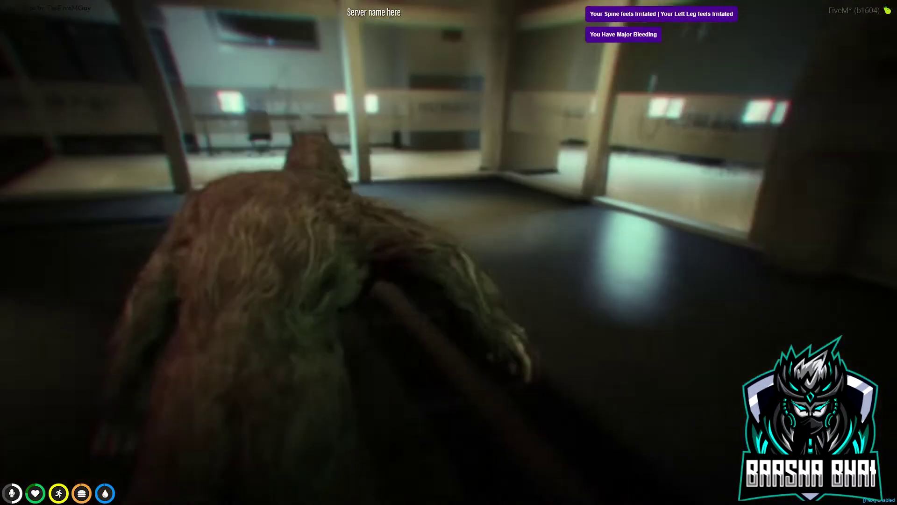
key(w)
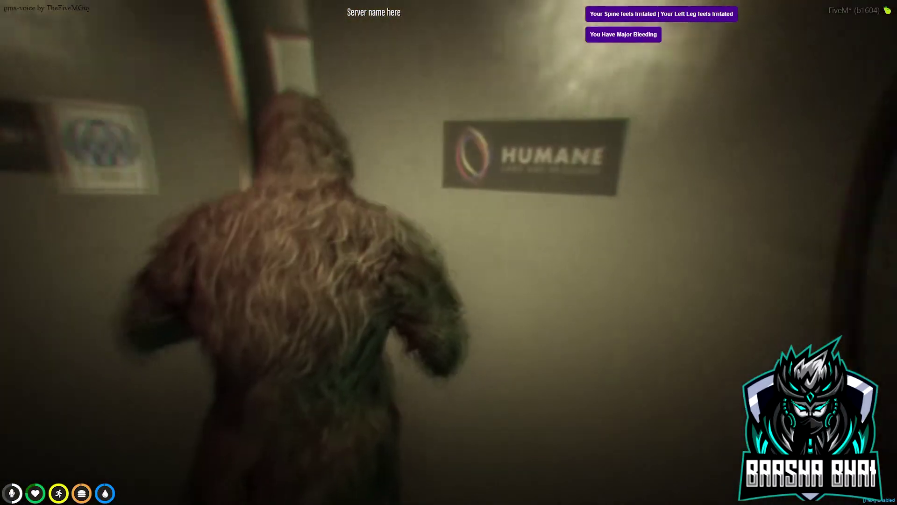
Run the Sasquatch character through the yellow-walled lab corridors to the loading warehouse.
key(w)
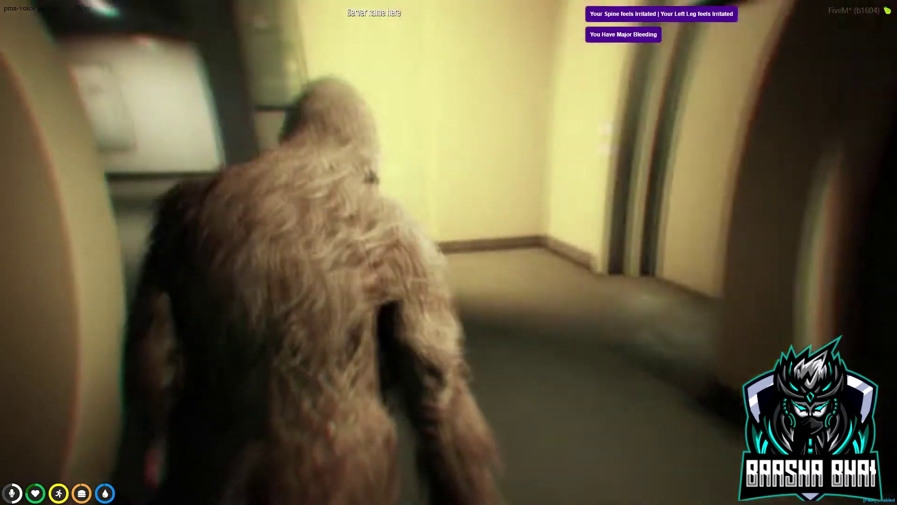
key(w)
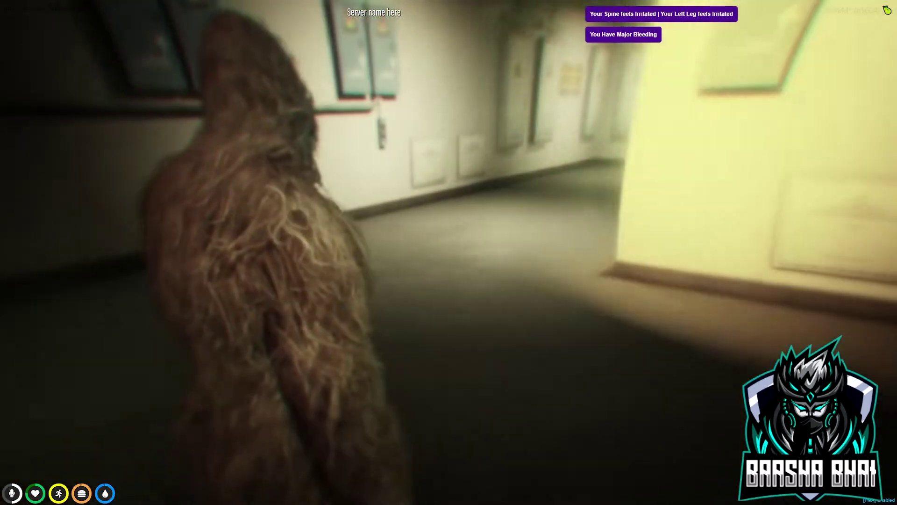
key(w)
key(w)
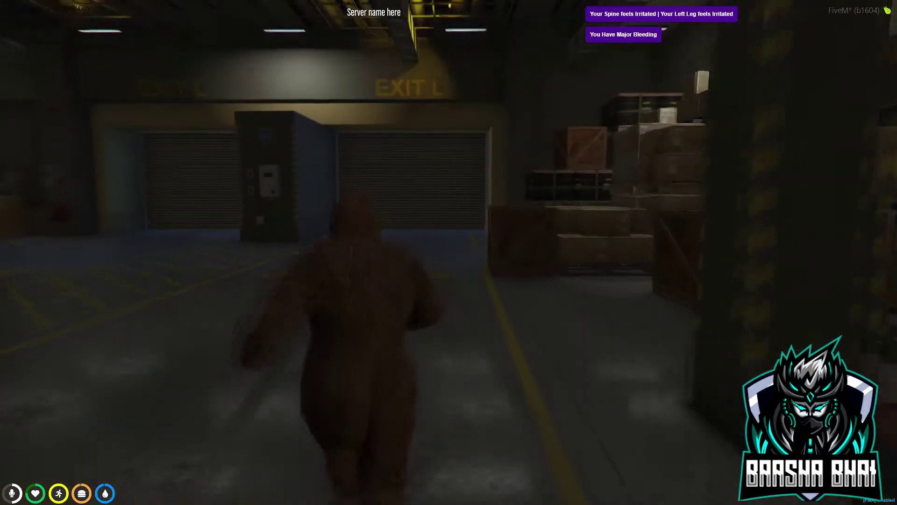
Take the Sasquatch out through the warehouse roller door to the red Tundra pickup and try to unlock and enter it.
key(w)
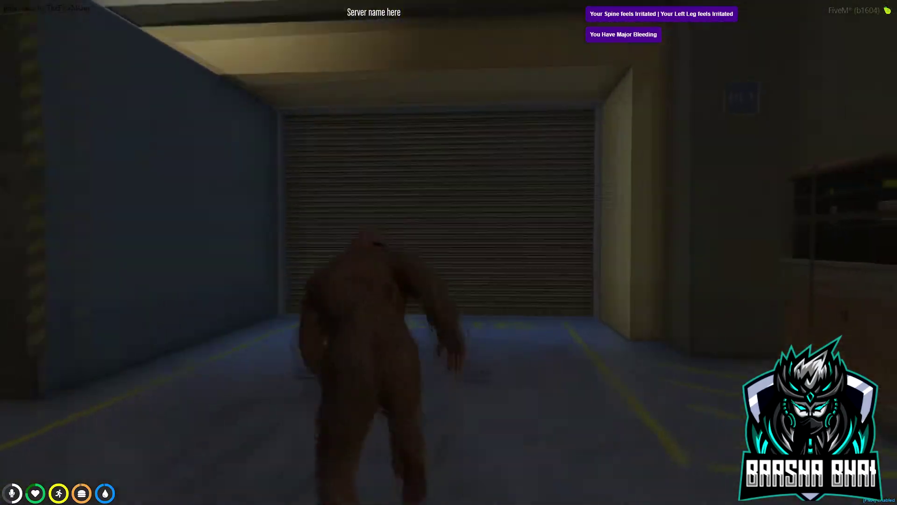
key(w)
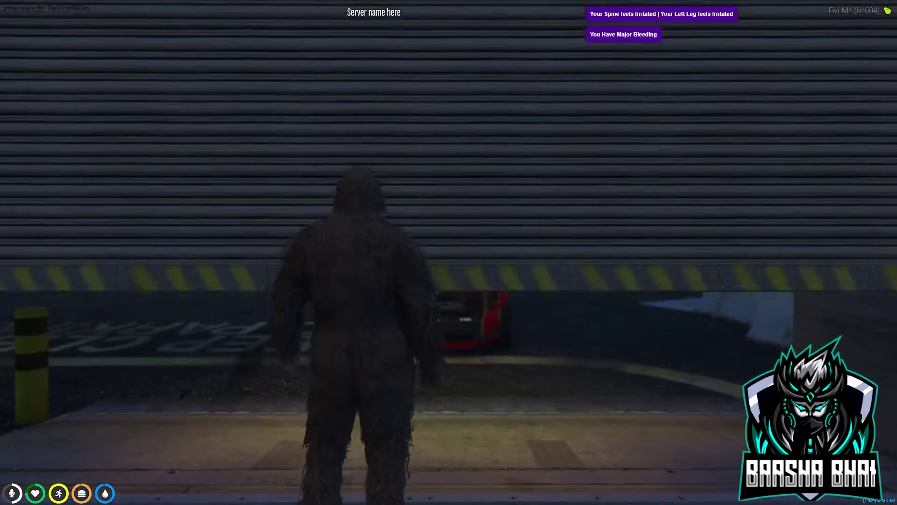
key(w)
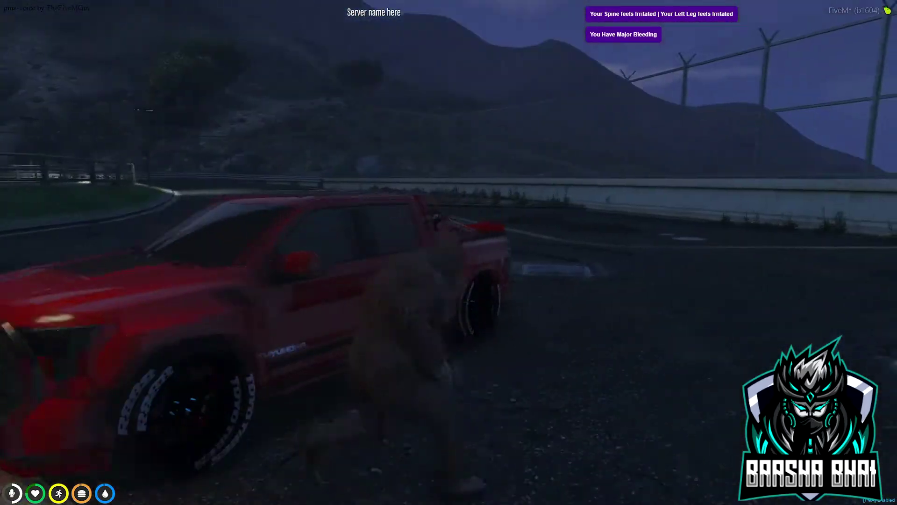
key(w)
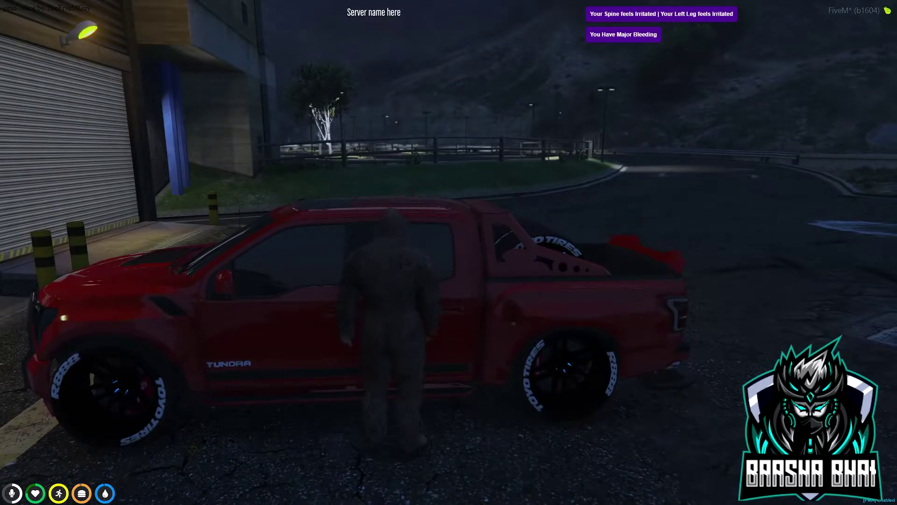
key(u)
key(f)
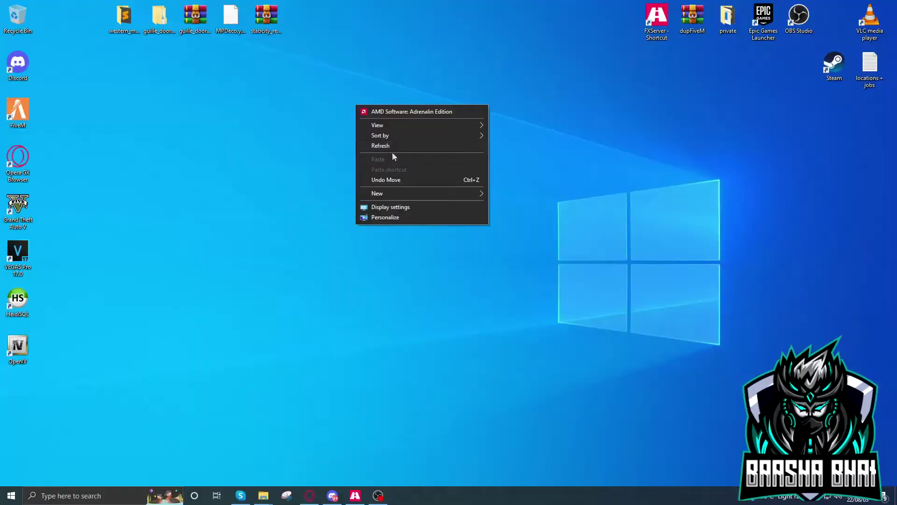
Refresh the desktop, switch to the Opera browser and return from the GitHub repository to the Mysterious Items forum post.
right_click(388, 142)
click(413, 184)
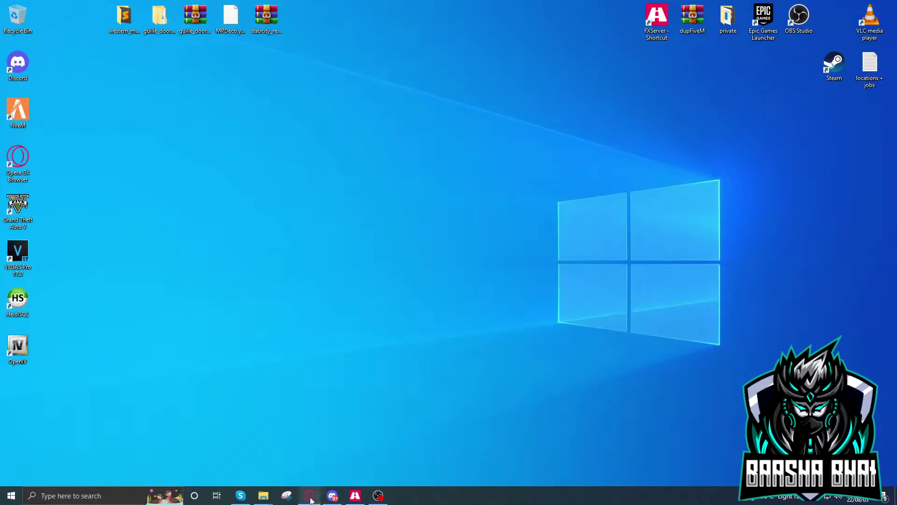
click(310, 456)
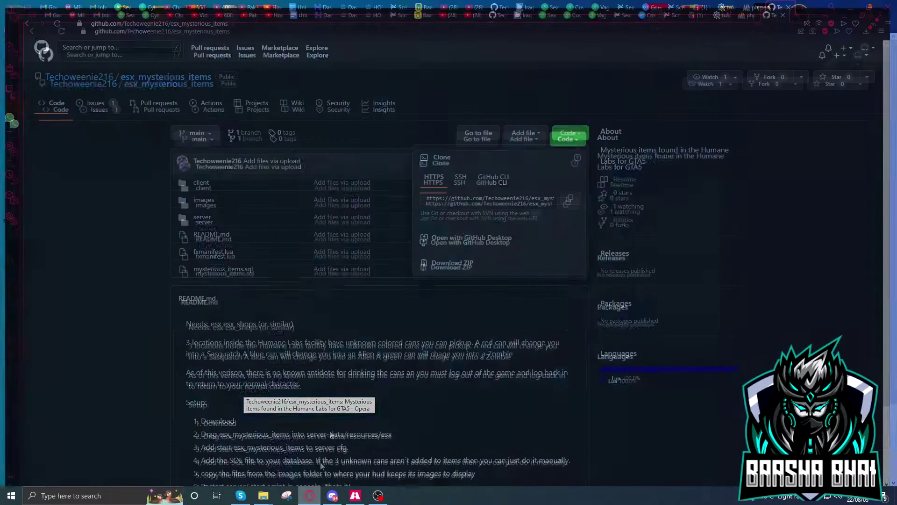
click(822, 228)
key(alt+Left)
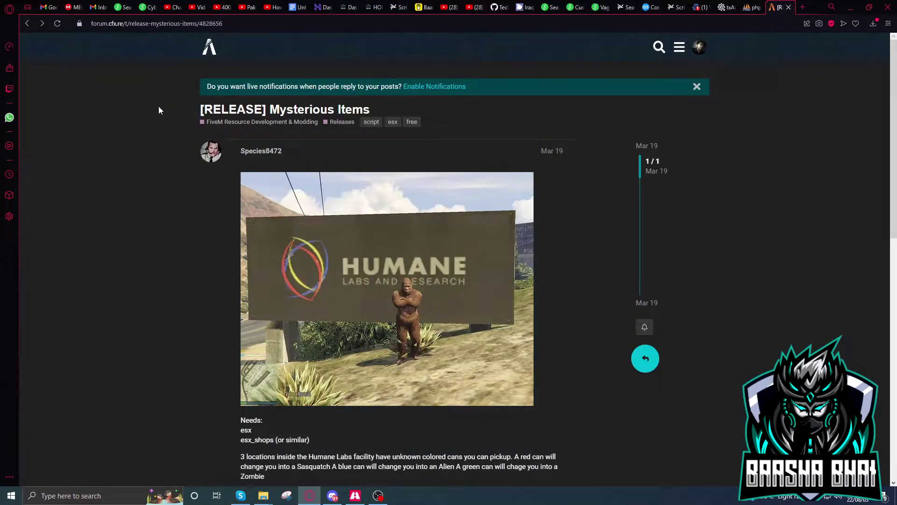
Highlight the Mysterious Items post title and examine the script's requirements, can effects and setup instructions.
drag(175, 112, 657, 132)
click(796, 153)
drag(178, 110, 411, 108)
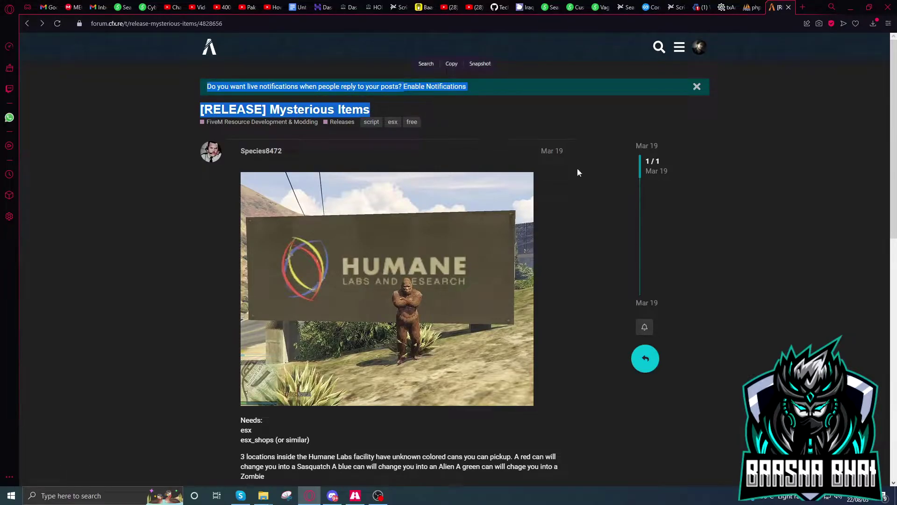
click(815, 217)
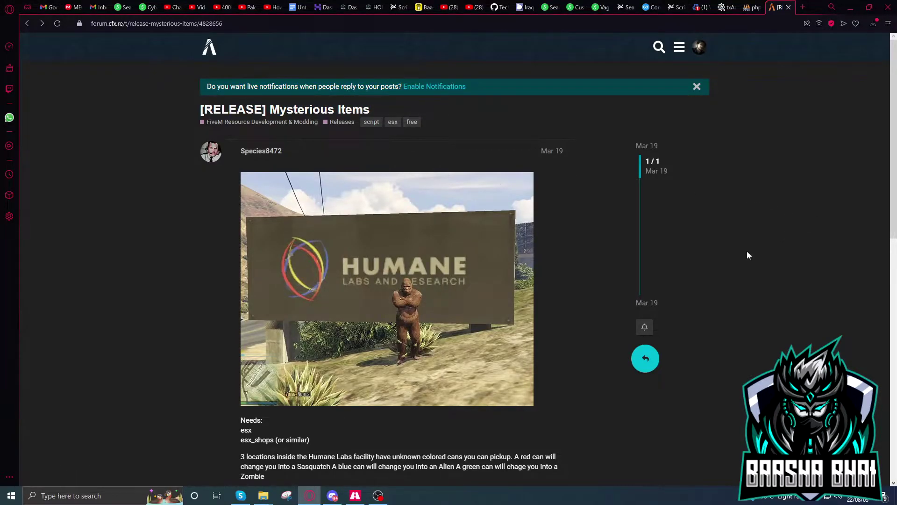
scroll(747, 251, down, 3)
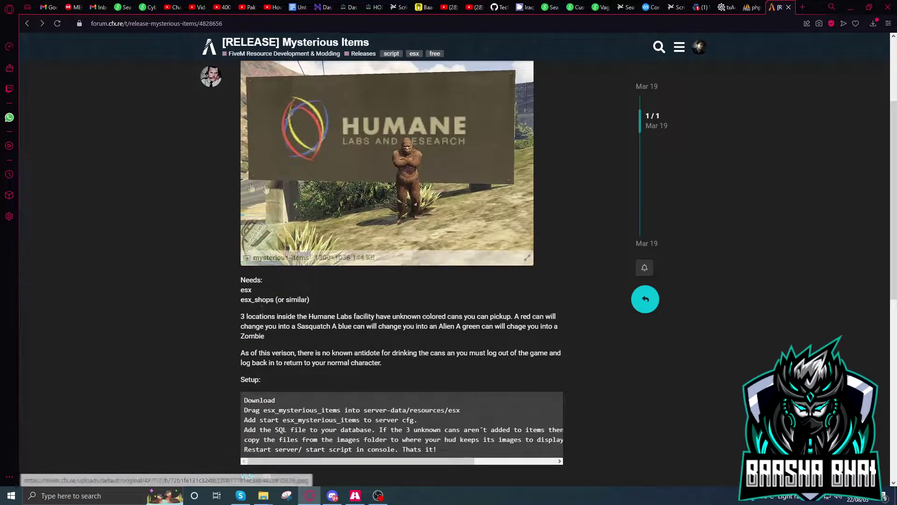
scroll(423, 373, up, 2)
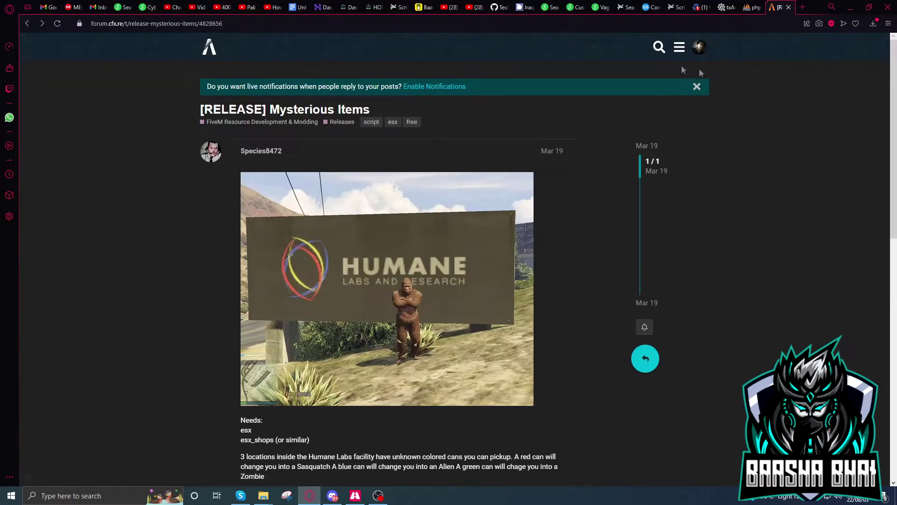
scroll(290, 145, down, 7)
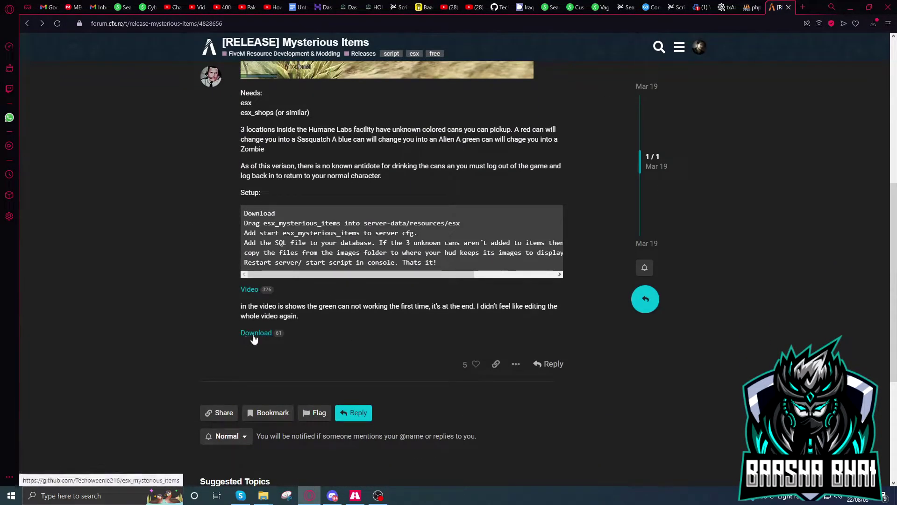
Follow the post's download link to the esx_mysterious_items GitHub repository and view its code download options.
click(254, 334)
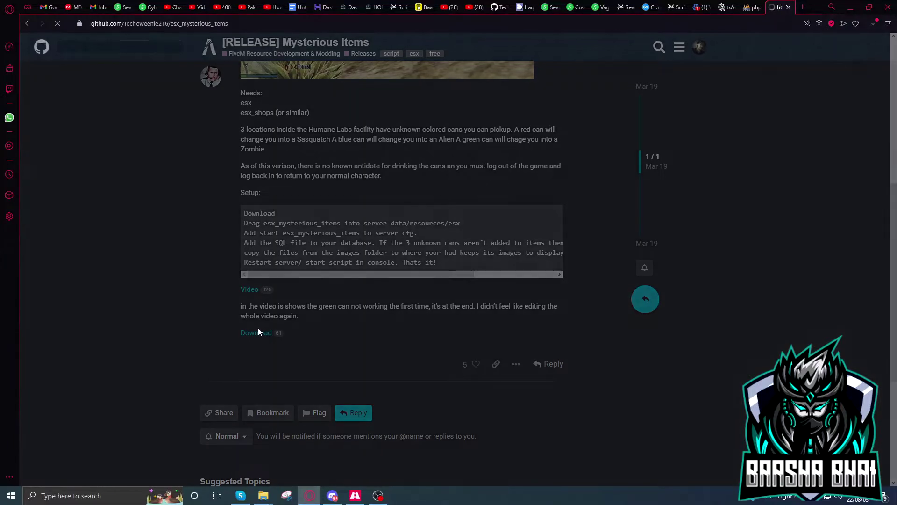
click(568, 134)
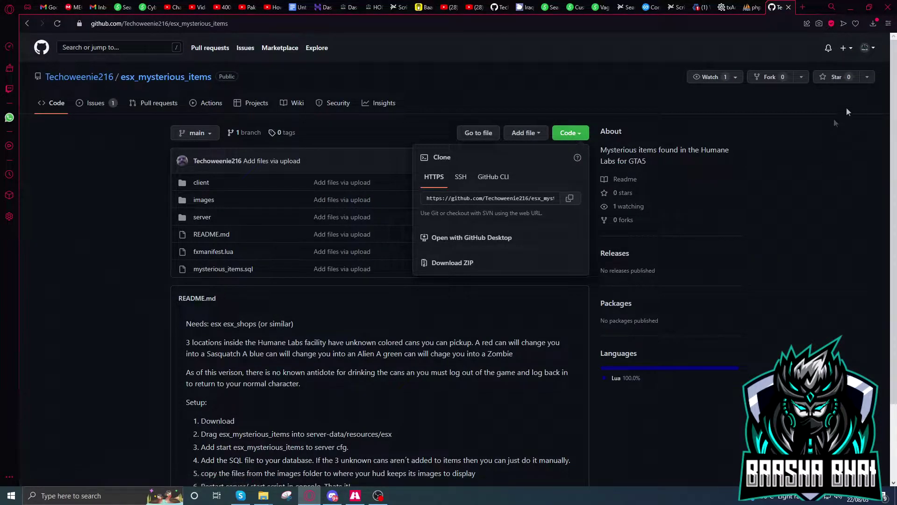
click(814, 120)
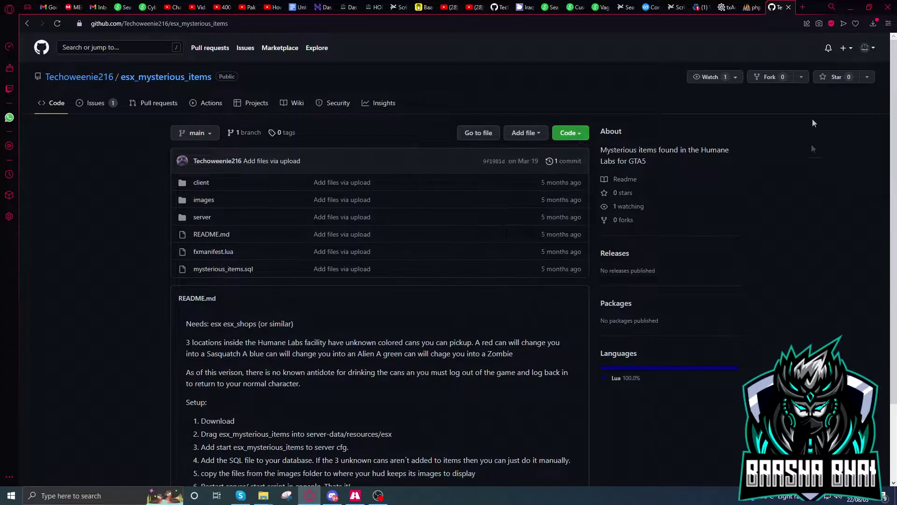
Minimize the browser, switch to the Downloads folder in File Explorer and open the esx_mysterious_items-main (1) archive in WinRAR.
click(847, 8)
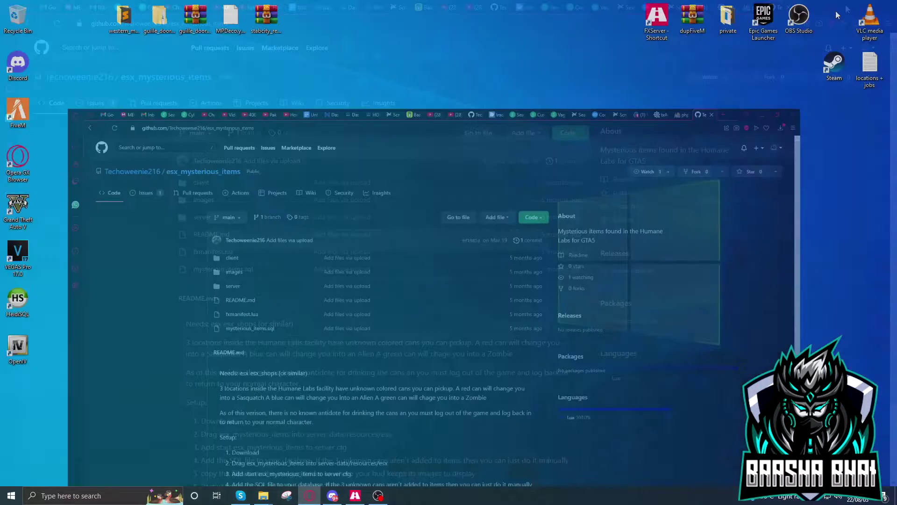
right_click(315, 156)
click(337, 195)
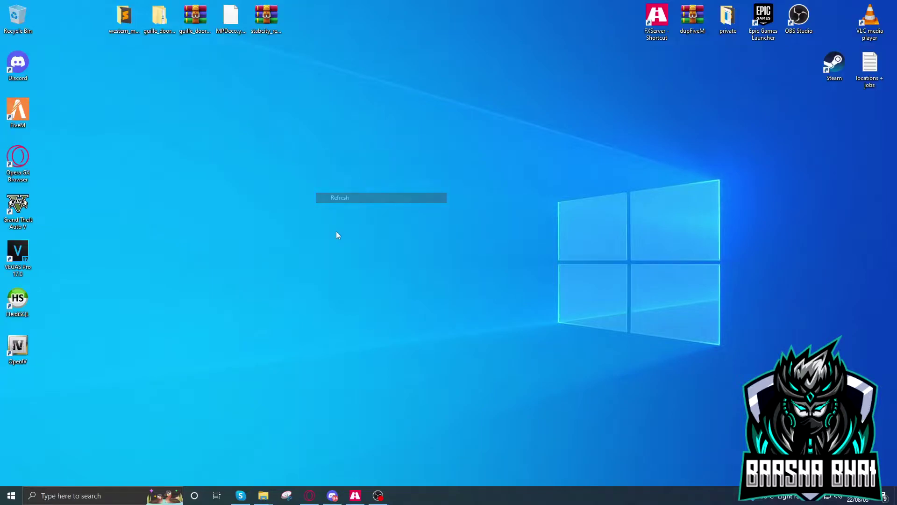
mouse_move(264, 499)
click(315, 451)
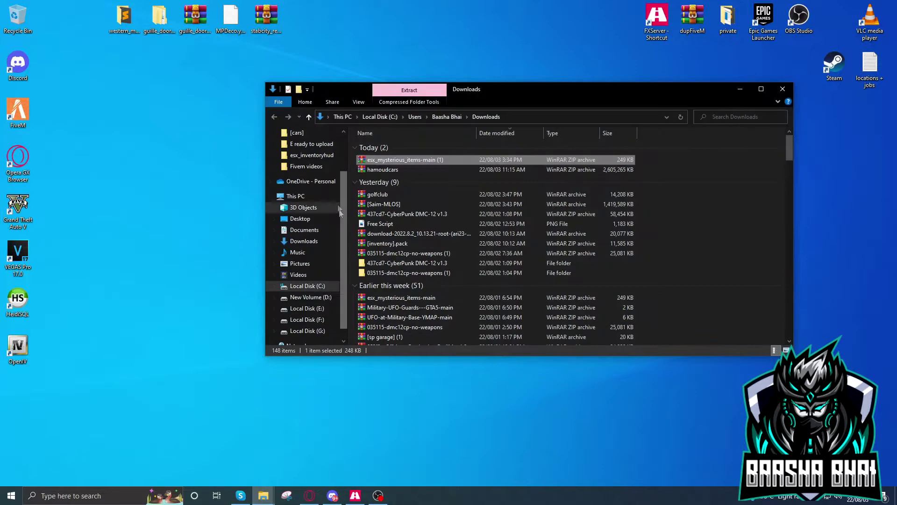
double_click(407, 160)
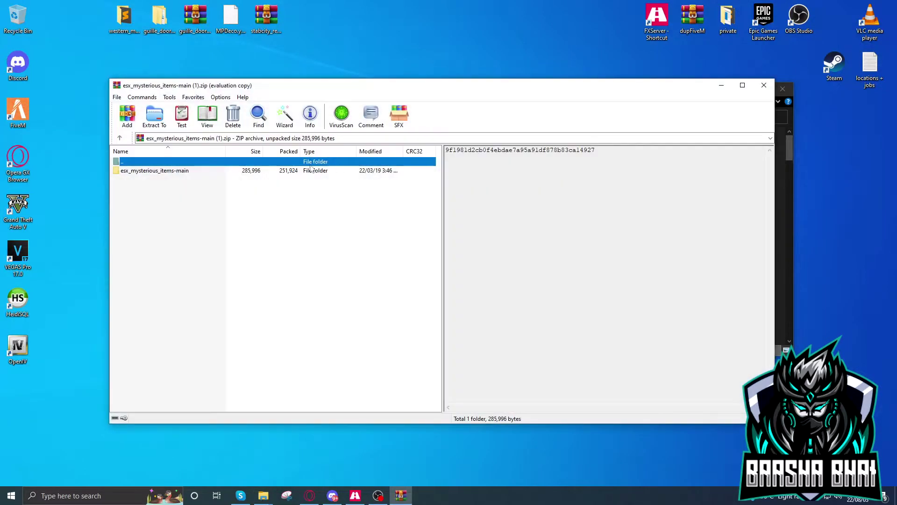
Open the esx_mysterious_items-main folder inside the archive and open its README.md file.
double_click(159, 172)
drag(214, 89, 314, 63)
click(231, 218)
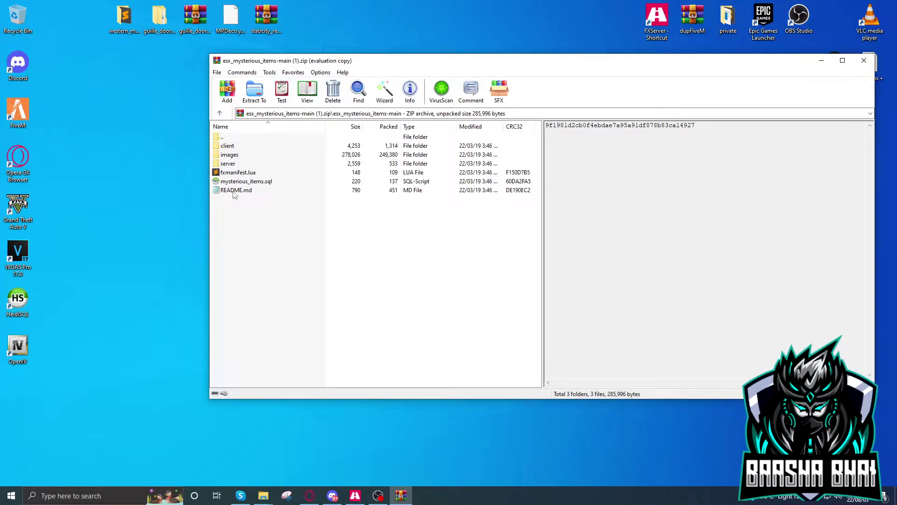
double_click(235, 190)
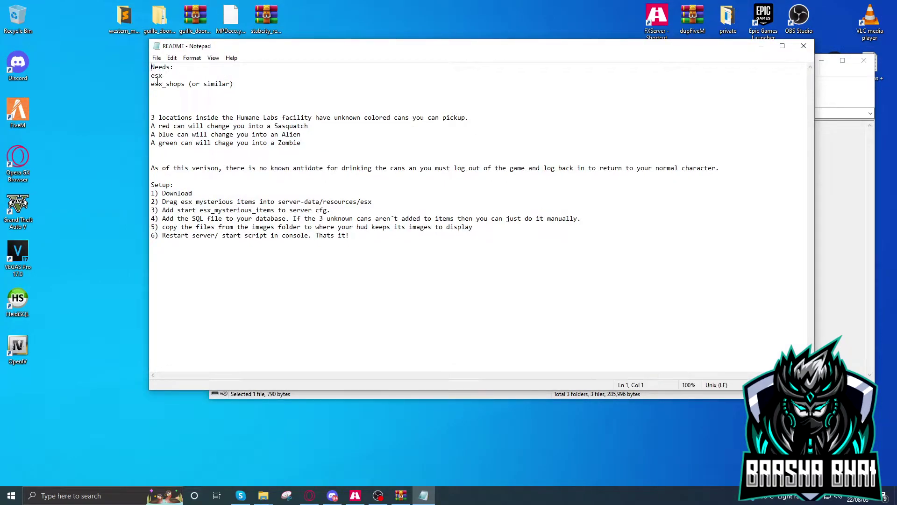
Examine the README's required resources, can pickup locations, transformation effects and note about returning to the normal character.
drag(154, 85, 231, 86)
key(Down)
click(231, 101)
drag(152, 84, 187, 84)
click(283, 93)
drag(152, 117, 179, 117)
click(275, 111)
drag(312, 114, 483, 120)
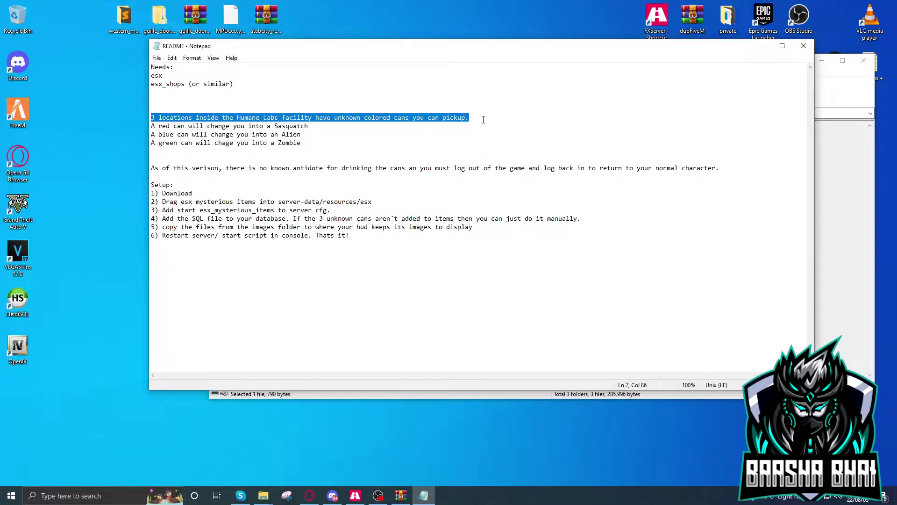
drag(151, 126, 315, 127)
drag(154, 135, 178, 144)
click(327, 150)
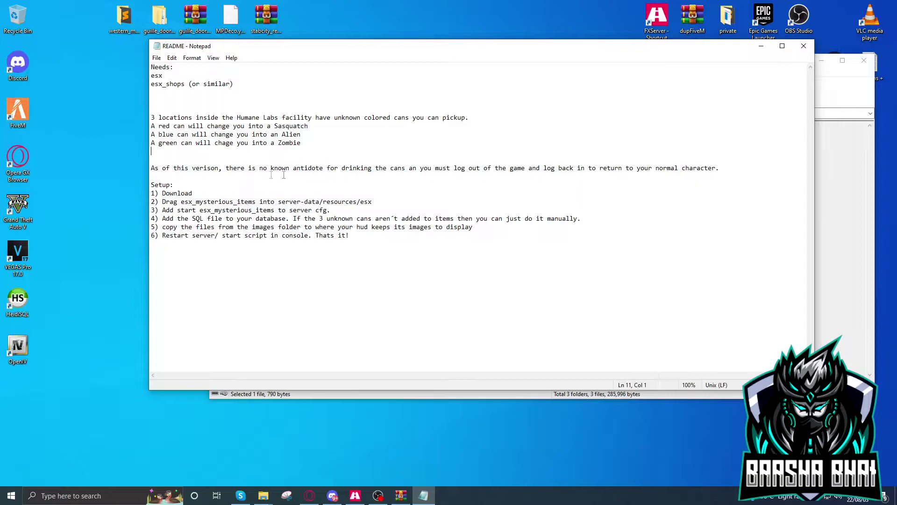
drag(224, 169, 714, 173)
Examine the README's setup instructions for the resource folder, server cfg entry, SQL file and manual item creation.
drag(162, 201, 364, 211)
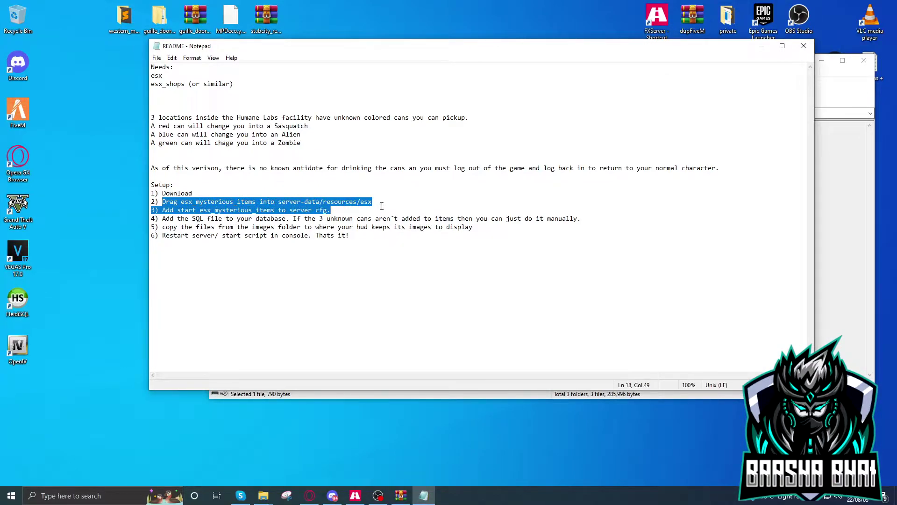
click(382, 205)
drag(185, 209, 260, 211)
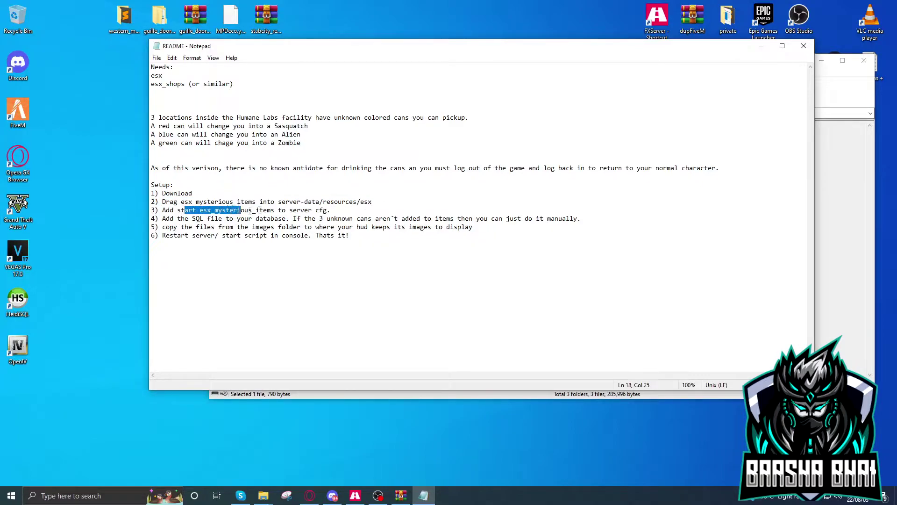
click(215, 219)
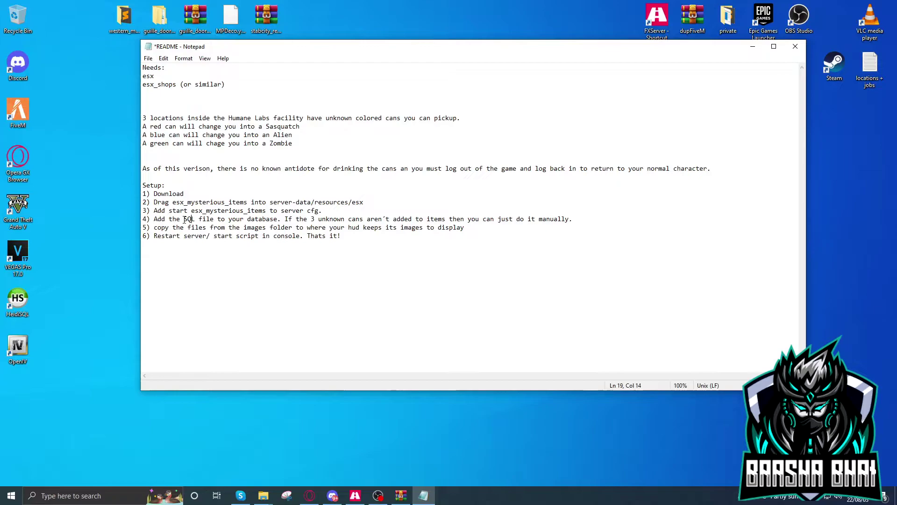
double_click(187, 219)
drag(236, 218, 554, 219)
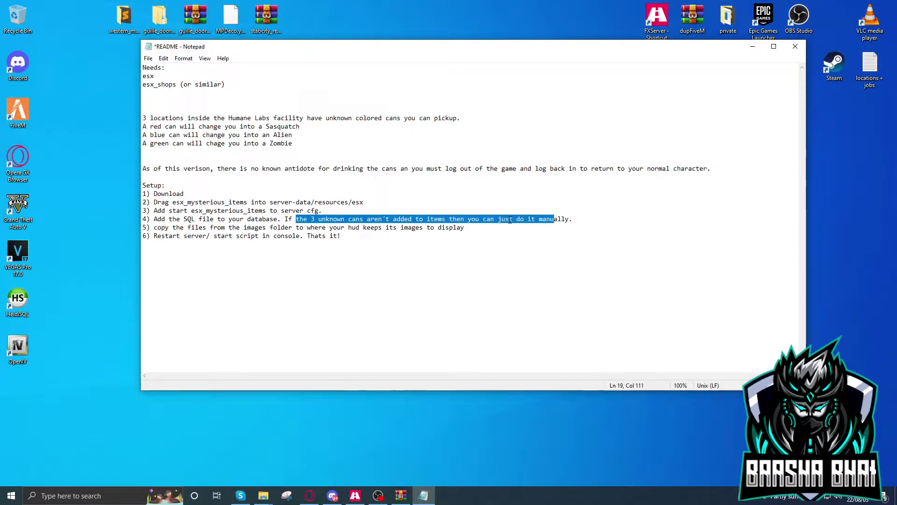
click(465, 229)
drag(238, 218, 570, 219)
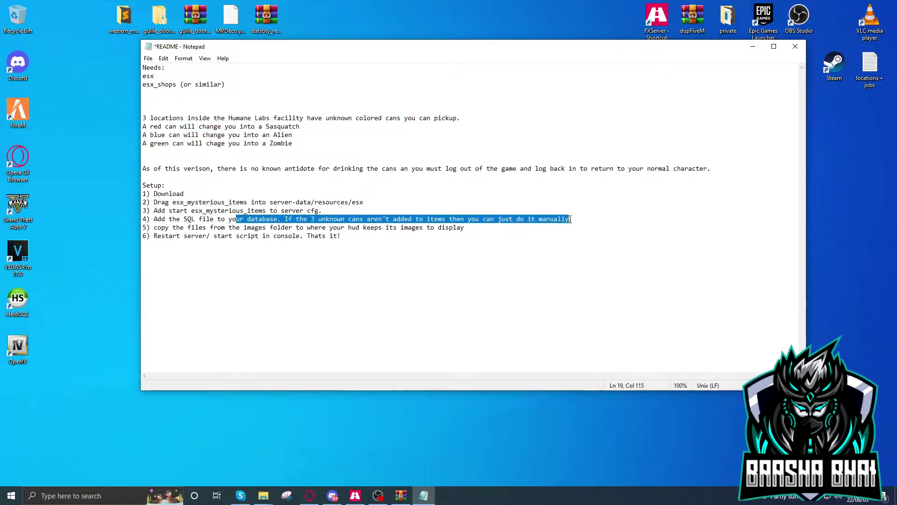
drag(155, 226, 314, 219)
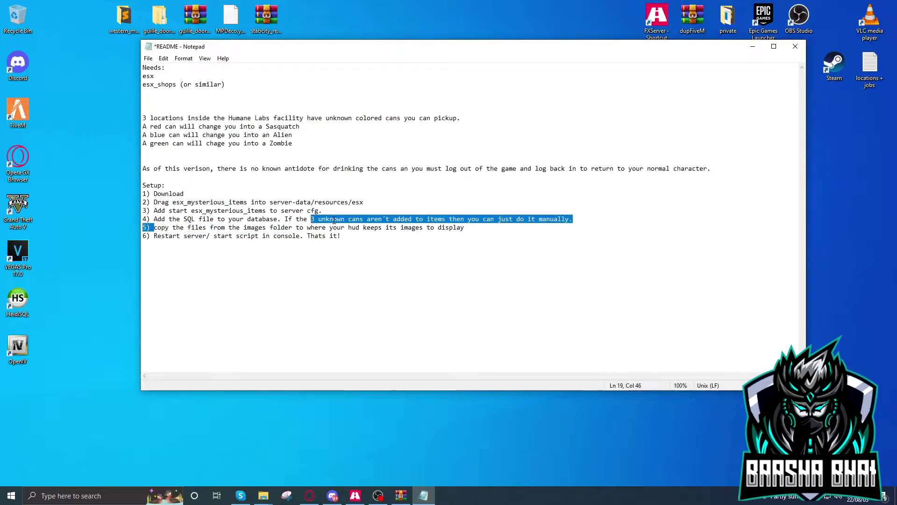
click(335, 219)
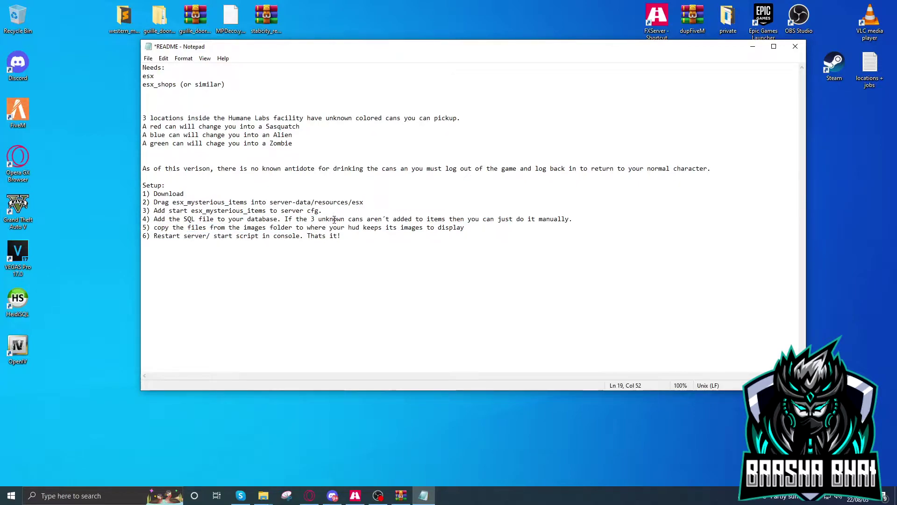
Close the README, go back to the archive's top level and close the archive window.
click(796, 47)
click(465, 253)
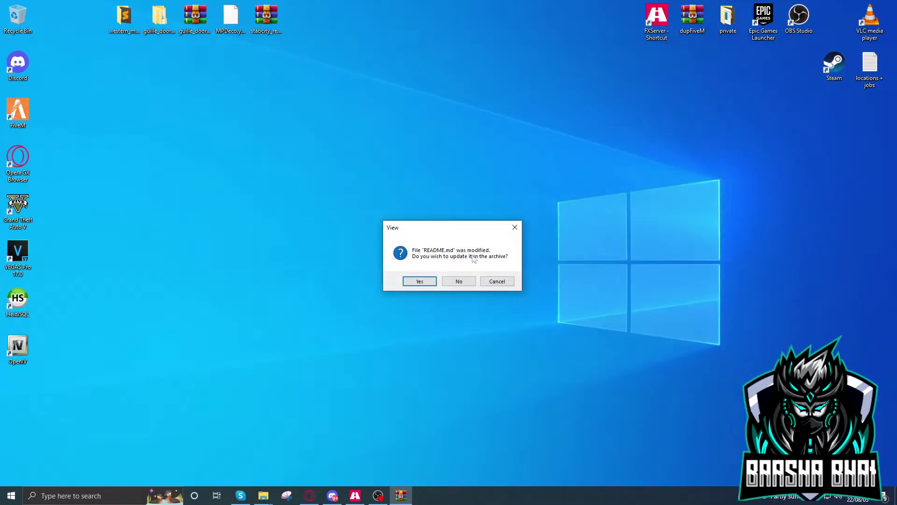
click(458, 286)
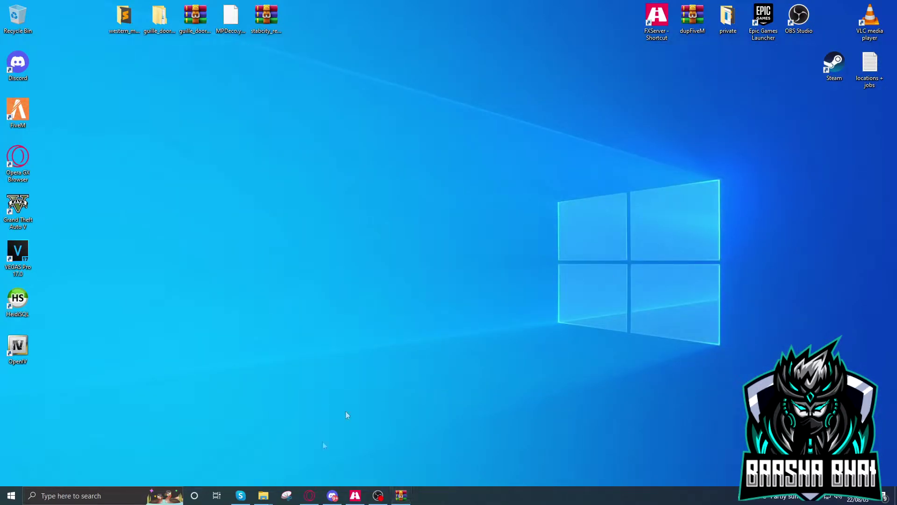
click(401, 496)
click(219, 114)
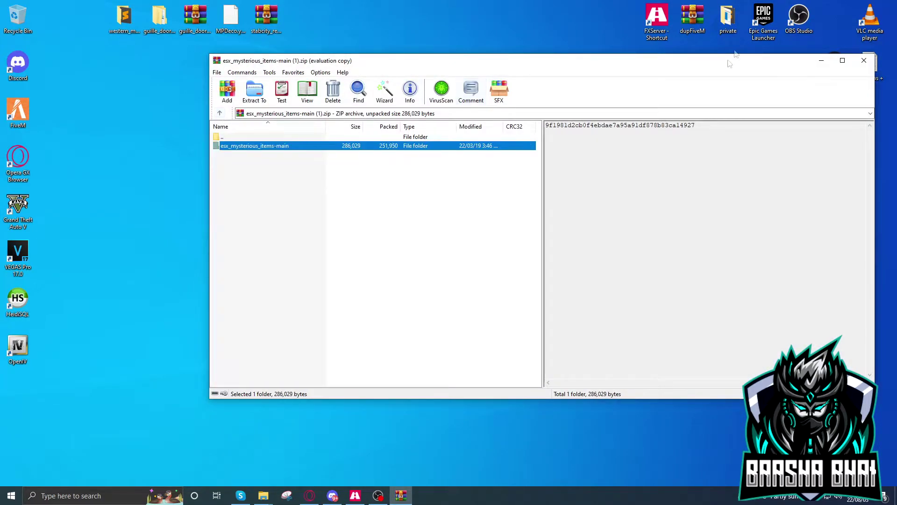
drag(729, 61, 654, 57)
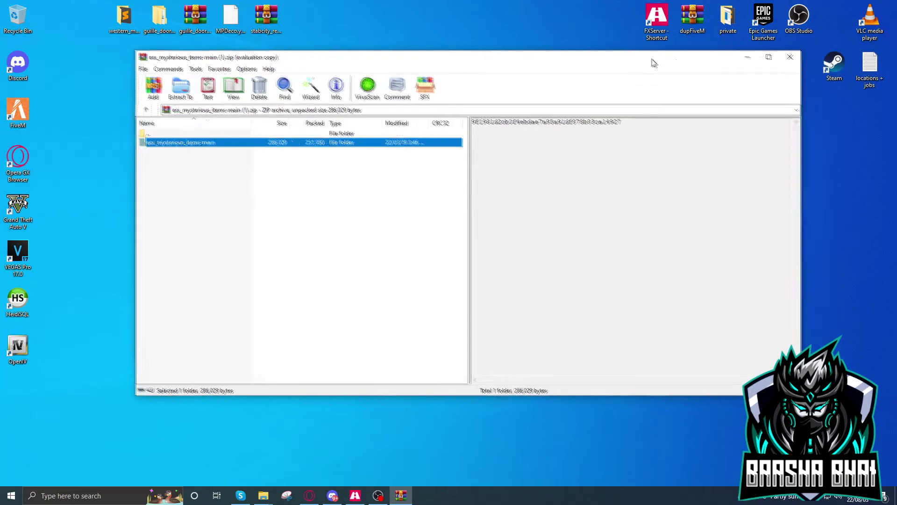
click(789, 57)
Switch to the Test server window in File Explorer and open esx_mysterious_items inside the resources folder's [updated] subfolder.
mouse_move(264, 494)
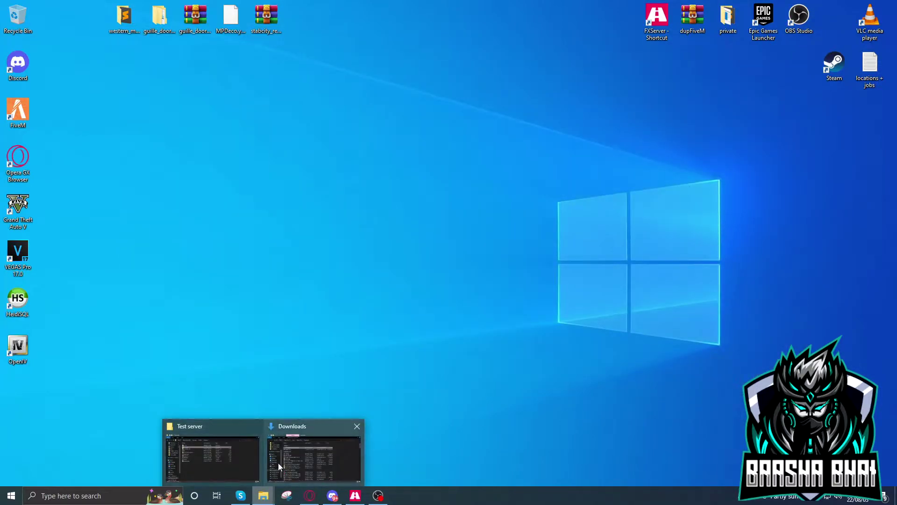
click(280, 467)
double_click(189, 241)
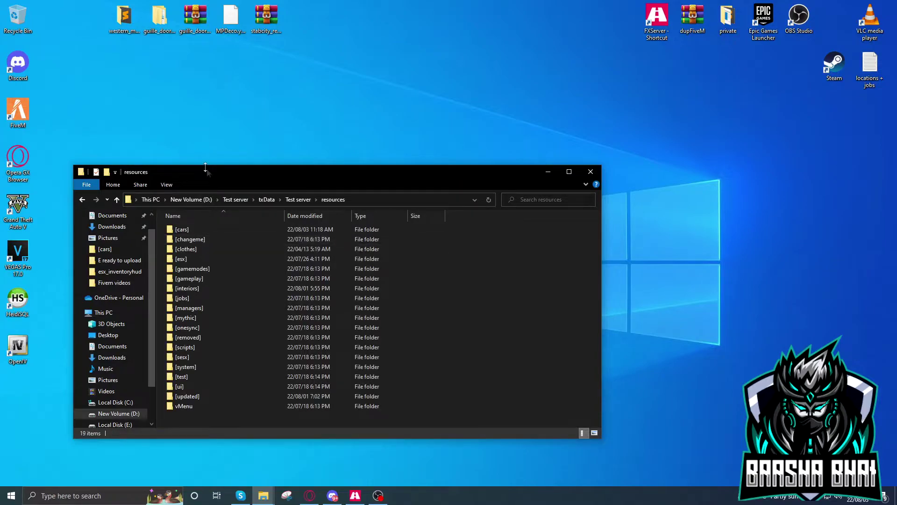
drag(206, 174, 258, 123)
click(134, 148)
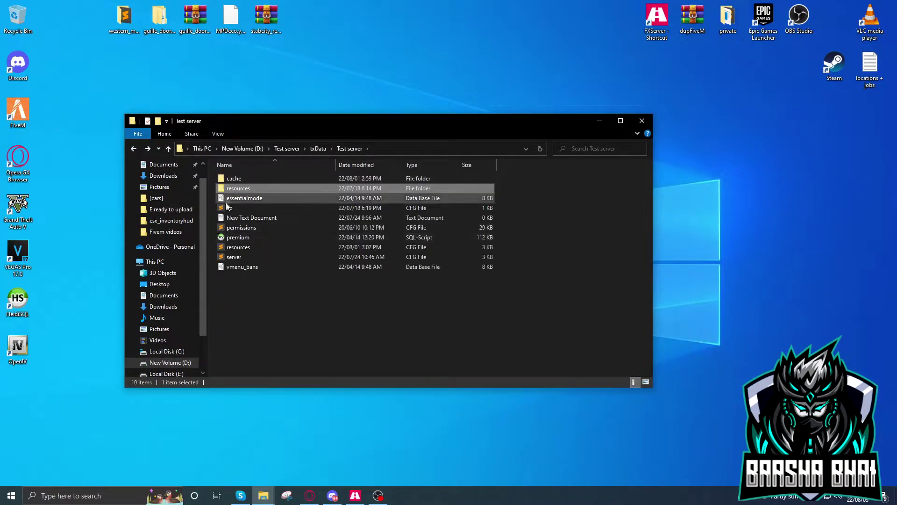
double_click(233, 189)
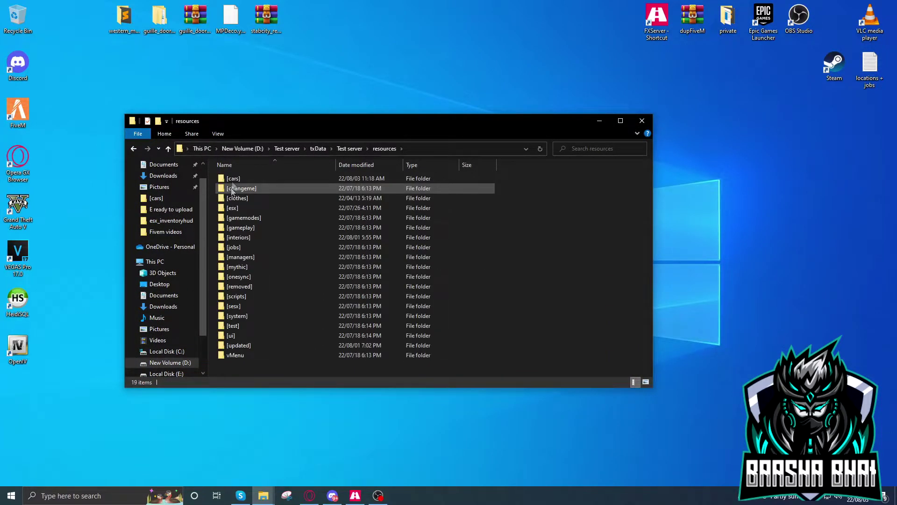
double_click(240, 346)
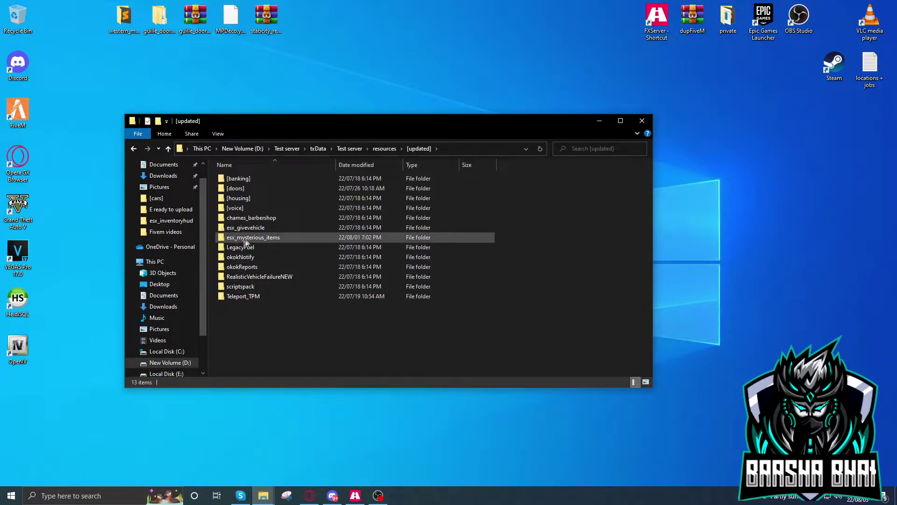
click(282, 236)
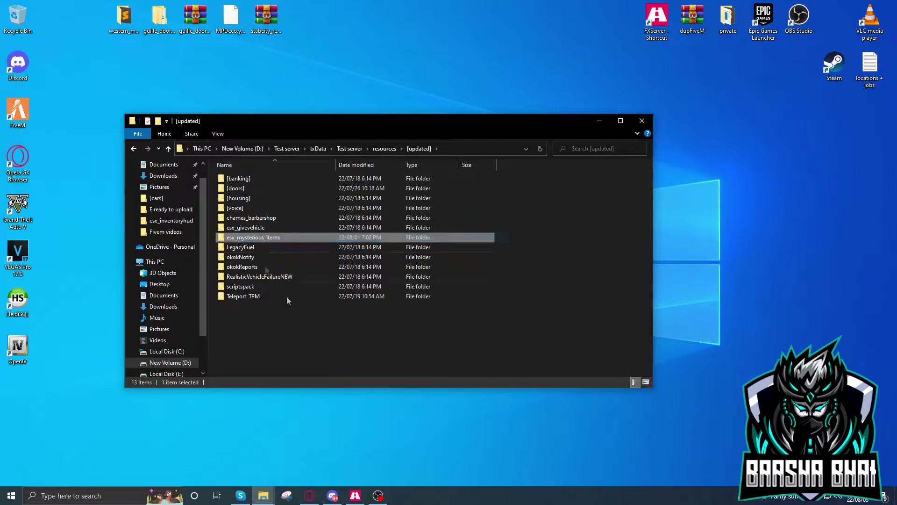
double_click(240, 239)
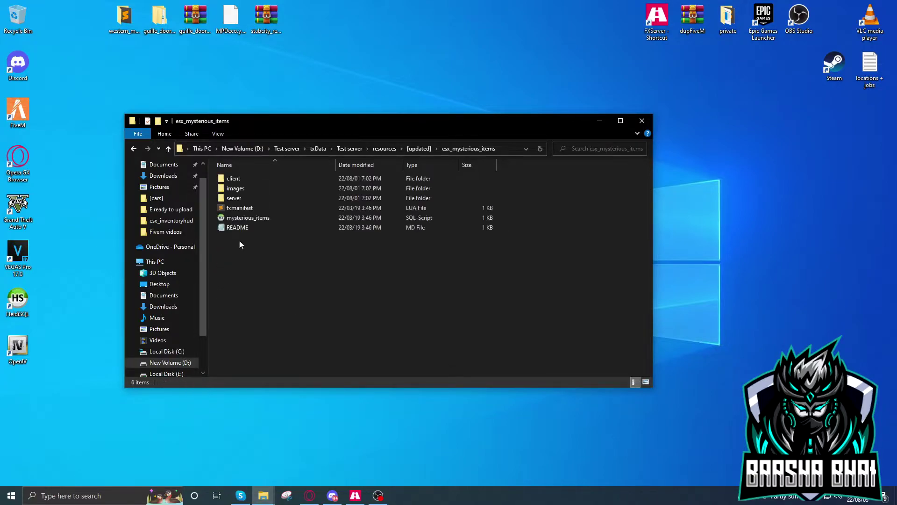
Open the mysterious_items SQL script in HeidiSQL using the Test server session, try to run its item insert query, and close HeidiSQL.
click(250, 221)
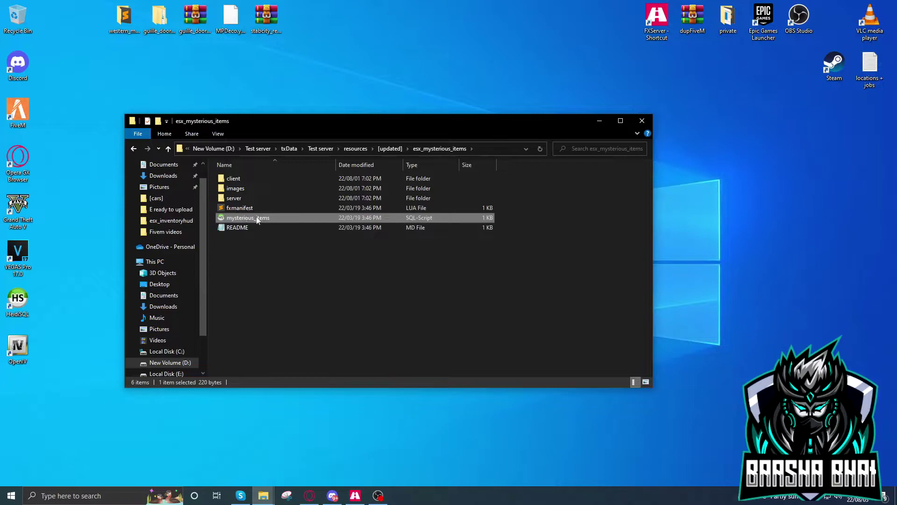
click(275, 261)
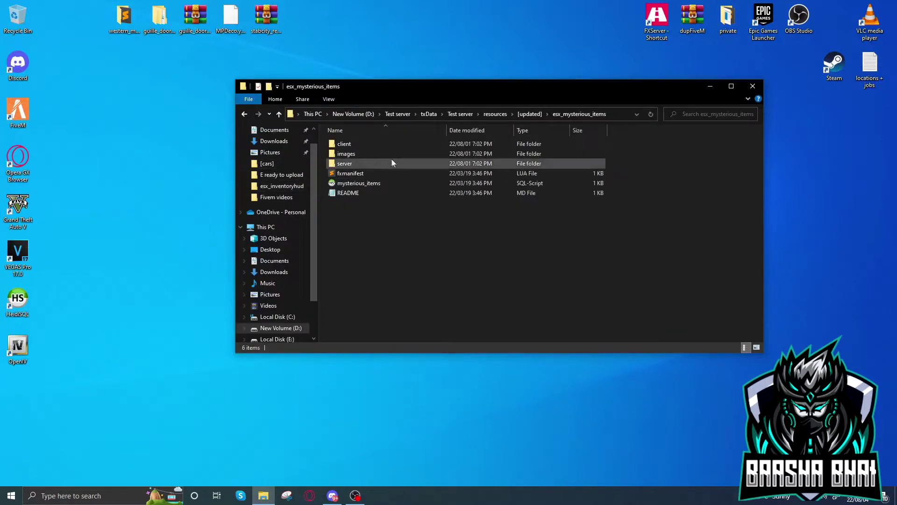
double_click(369, 184)
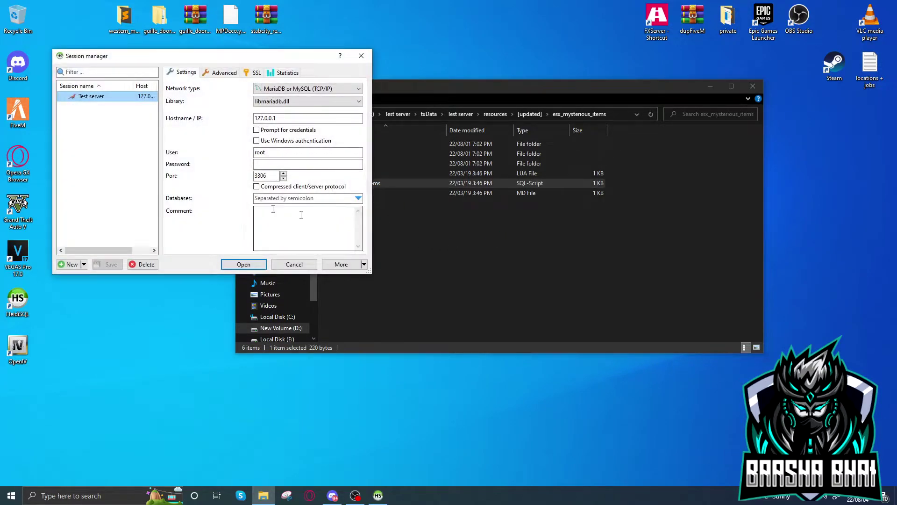
click(233, 265)
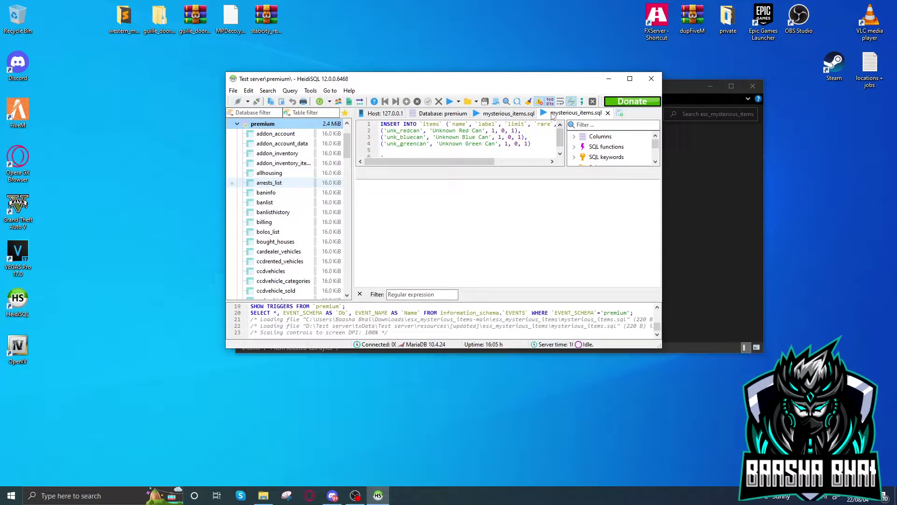
click(450, 101)
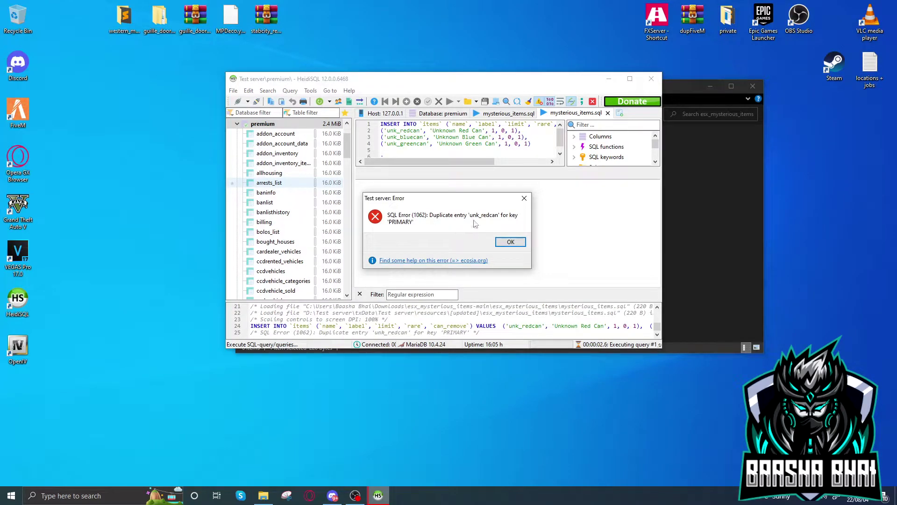
click(525, 198)
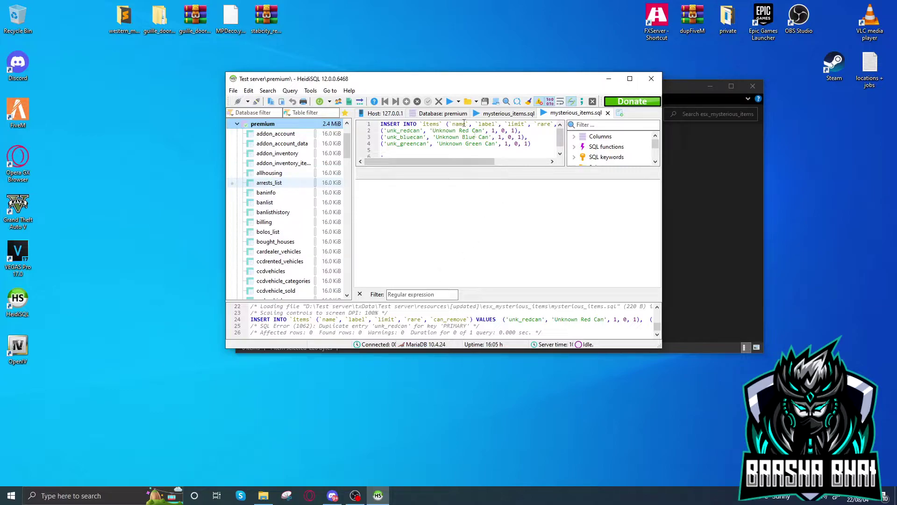
click(650, 79)
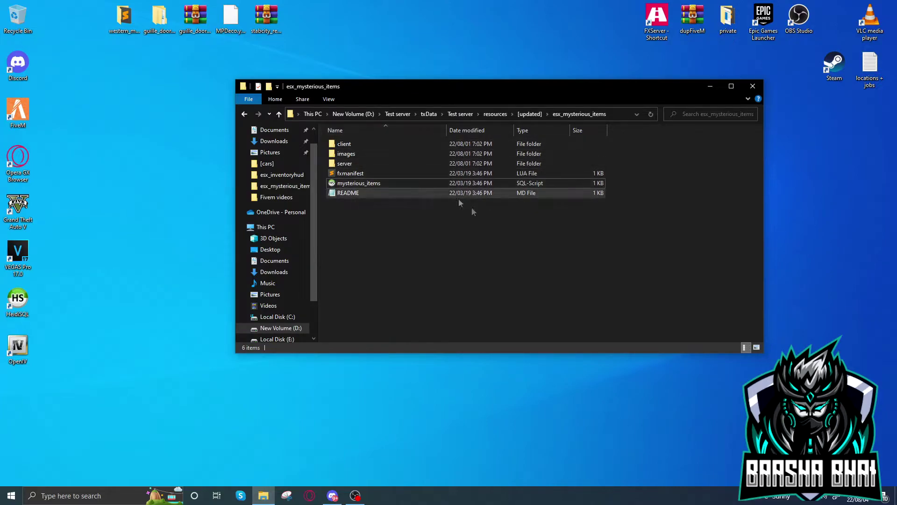
Copy the unk_bluecan, unk_greencan and unk_redcan images from the script's images folder.
double_click(350, 154)
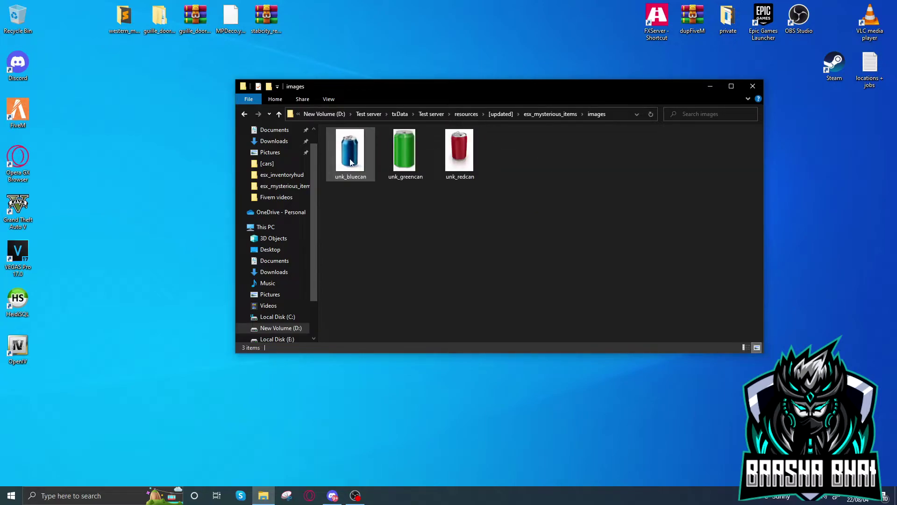
drag(557, 219, 336, 146)
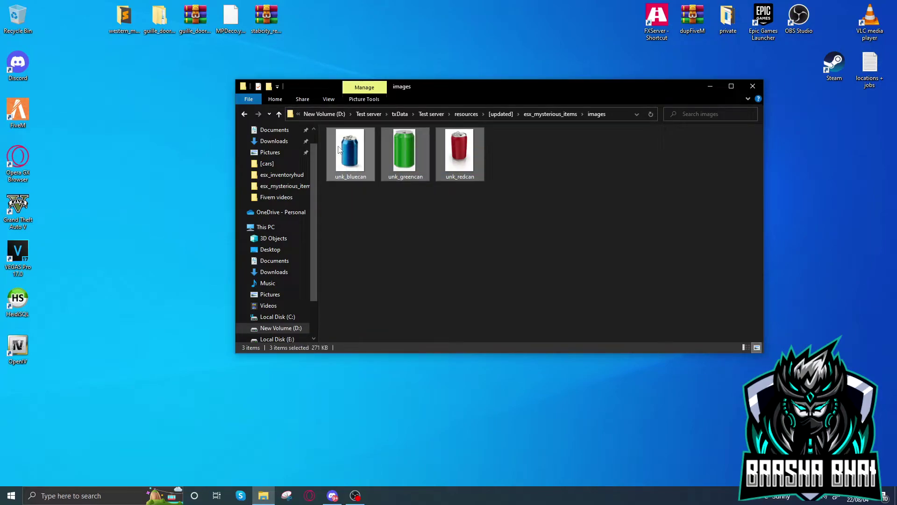
right_click(337, 146)
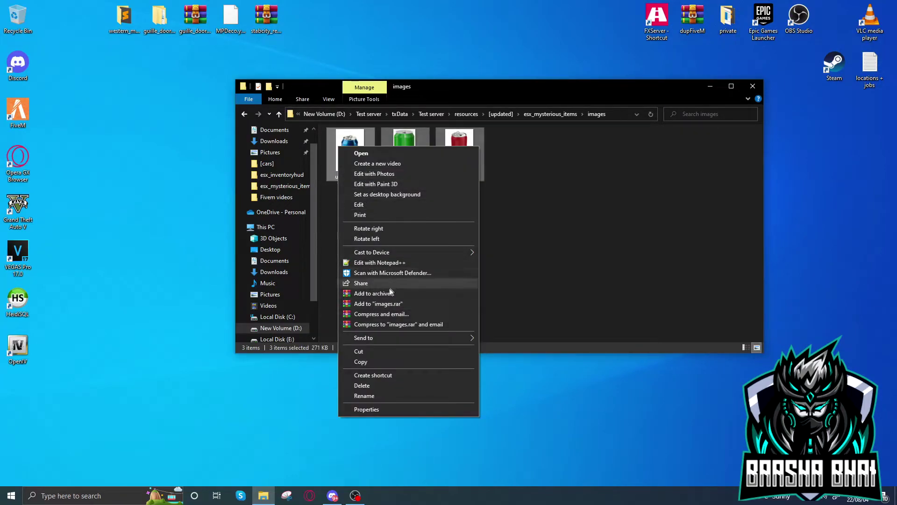
click(369, 360)
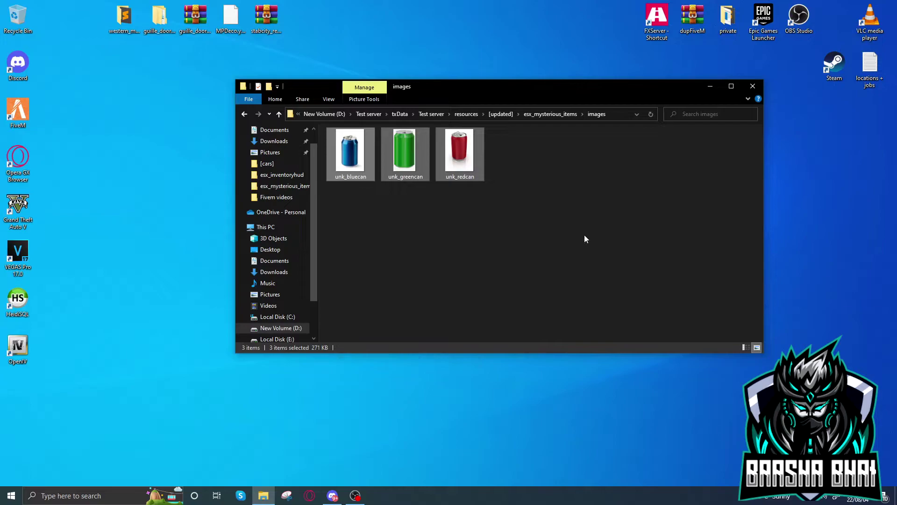
click(584, 235)
Open the html/img/items folder of esx_inventoryhud, inside the [inventory] subfolder of [esx] in the server's resources.
click(542, 116)
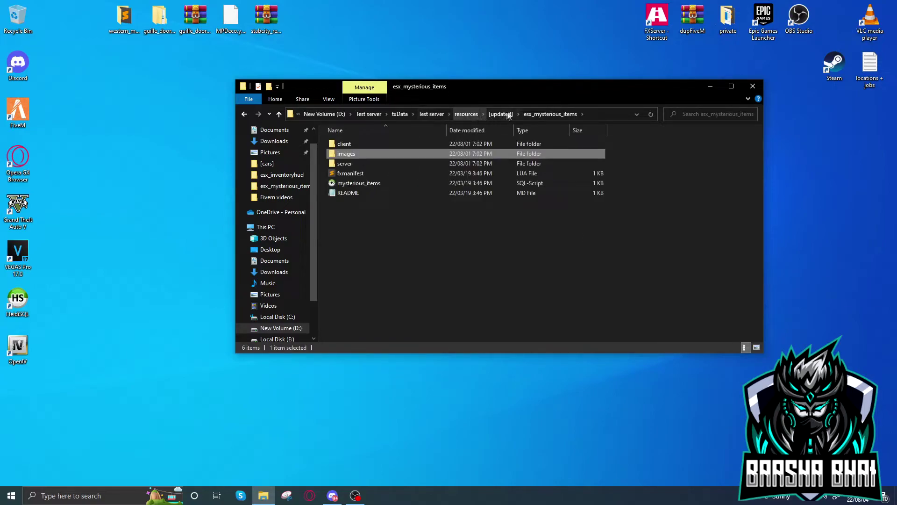
click(454, 118)
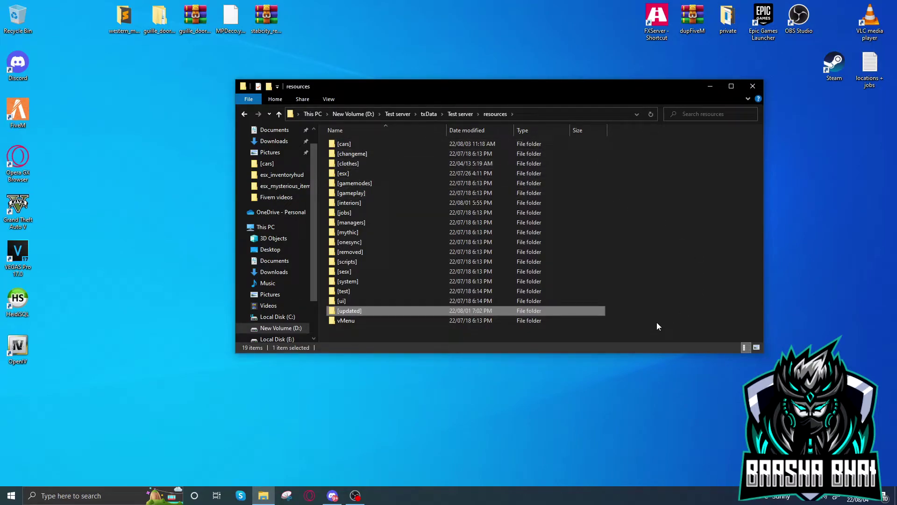
drag(658, 327, 320, 142)
click(683, 175)
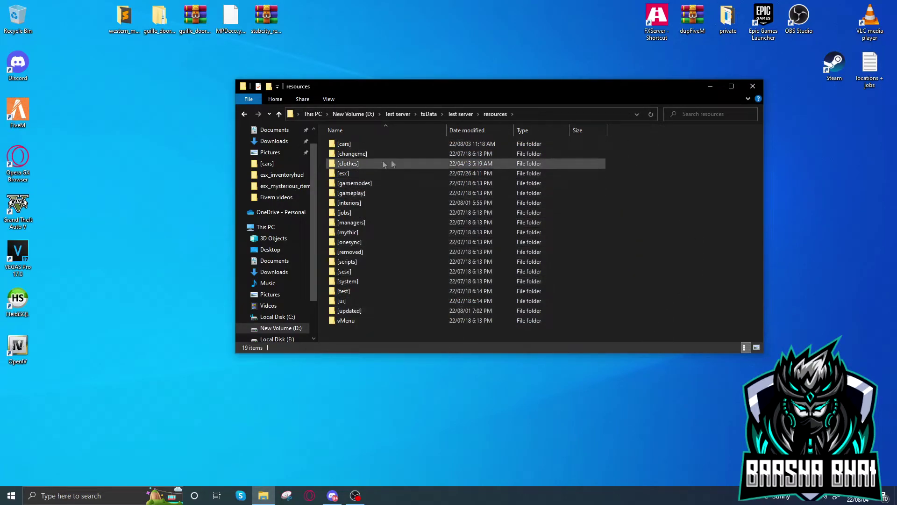
double_click(355, 172)
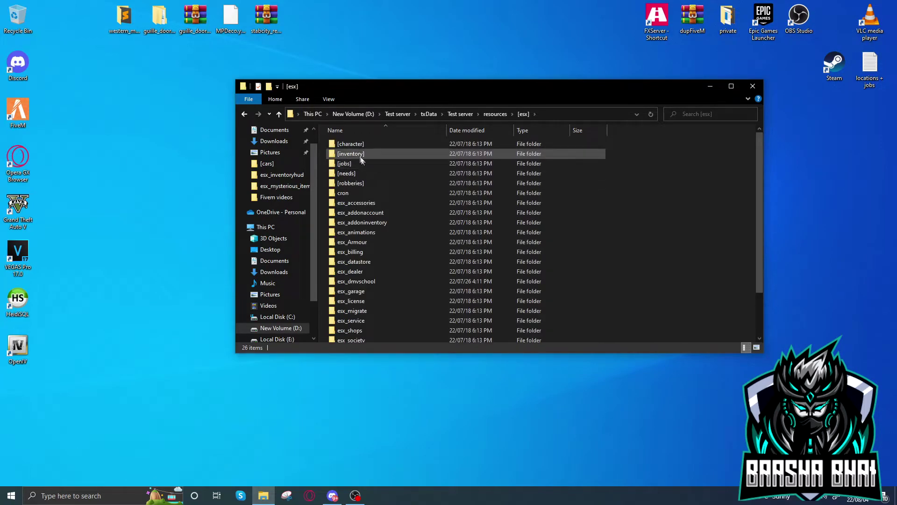
double_click(355, 155)
click(370, 146)
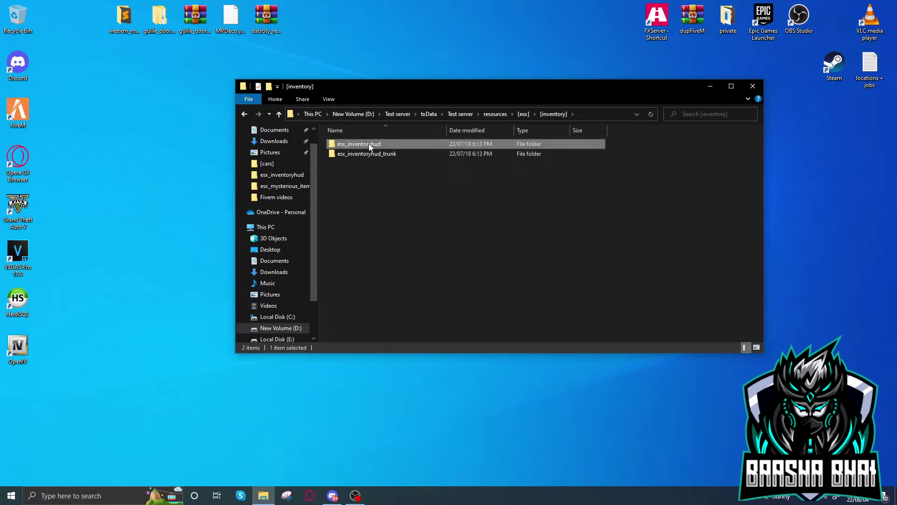
double_click(369, 144)
double_click(343, 155)
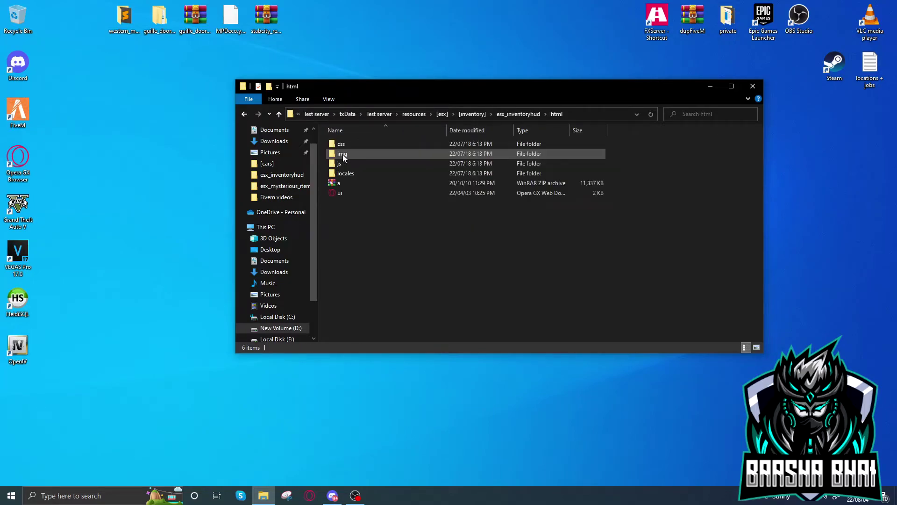
double_click(346, 155)
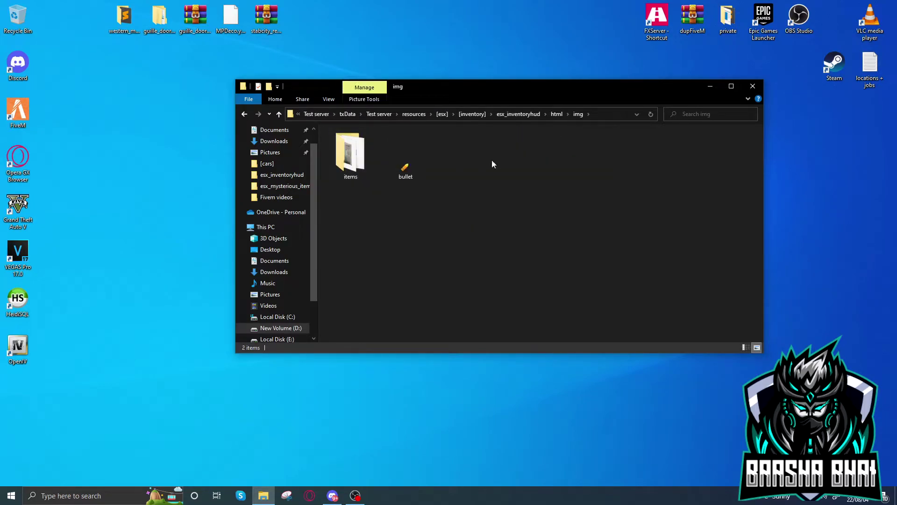
double_click(351, 154)
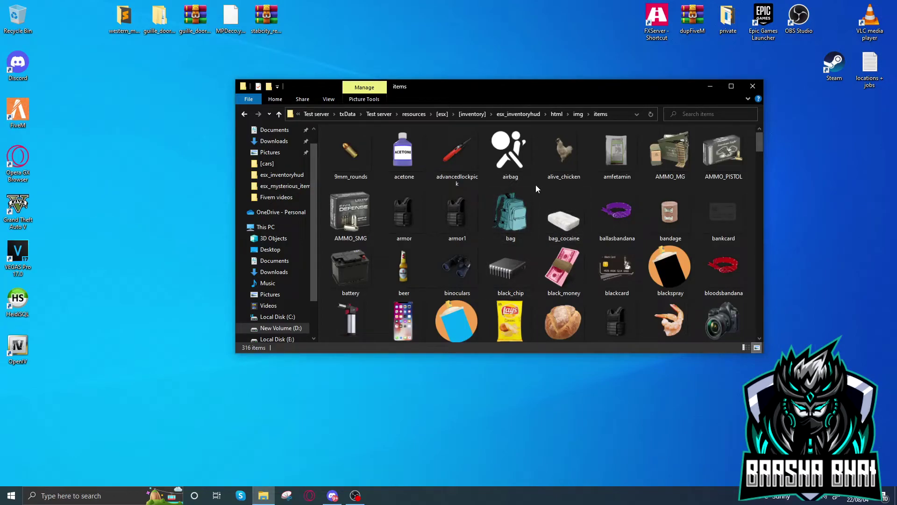
Paste the three copied can images into the items folder, replacing the existing files.
key(ctrl+v)
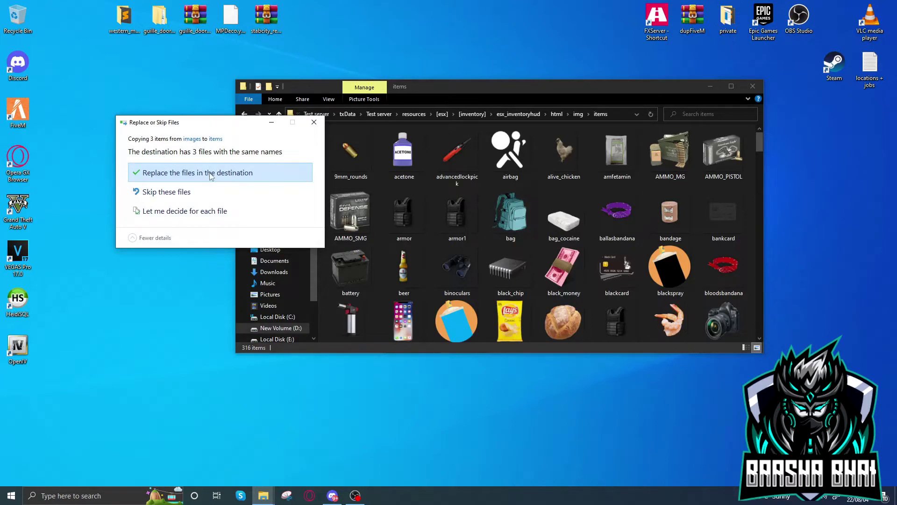
click(210, 173)
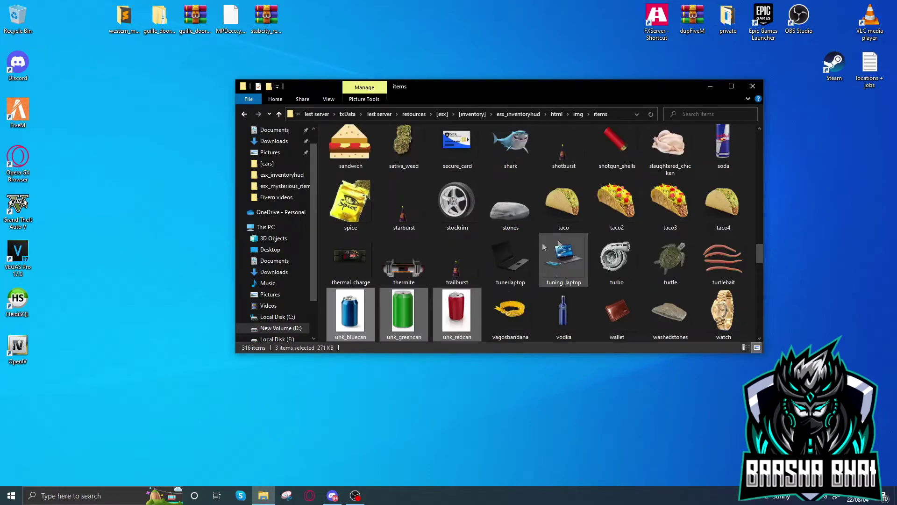
scroll(420, 226, down, 5)
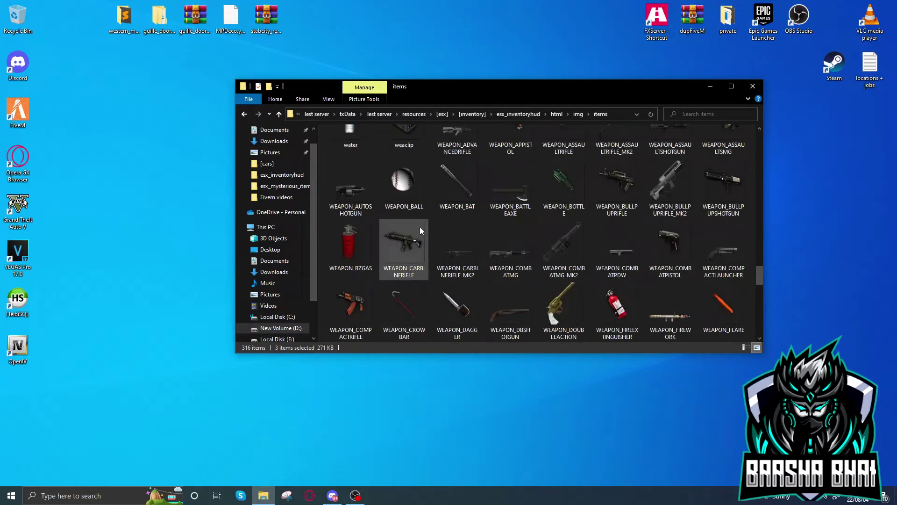
scroll(420, 227, up, 2)
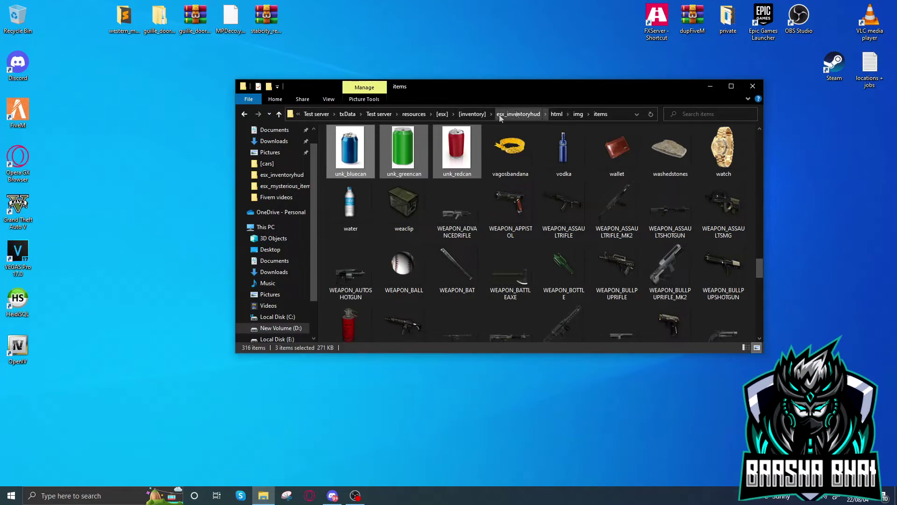
Open the client folder's main Lua file of esx_mysterious_items, in the resources folder's [updated] subfolder.
click(418, 115)
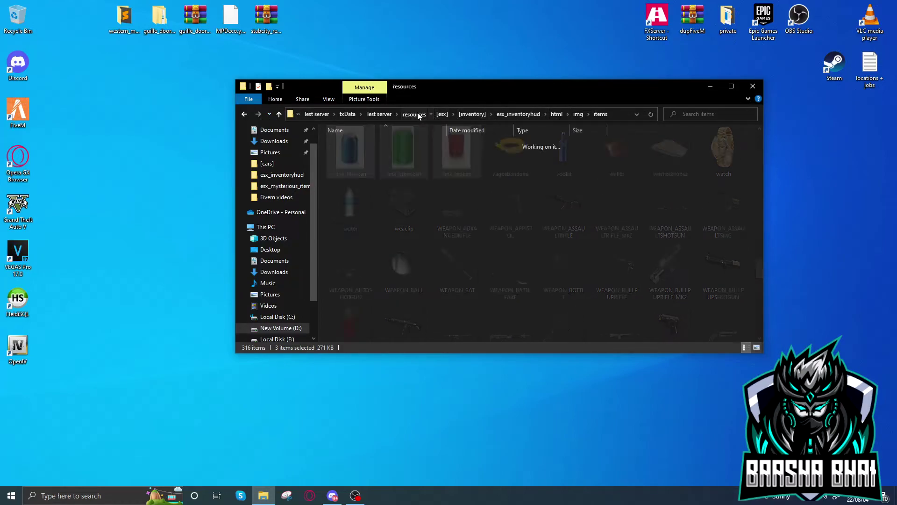
double_click(360, 311)
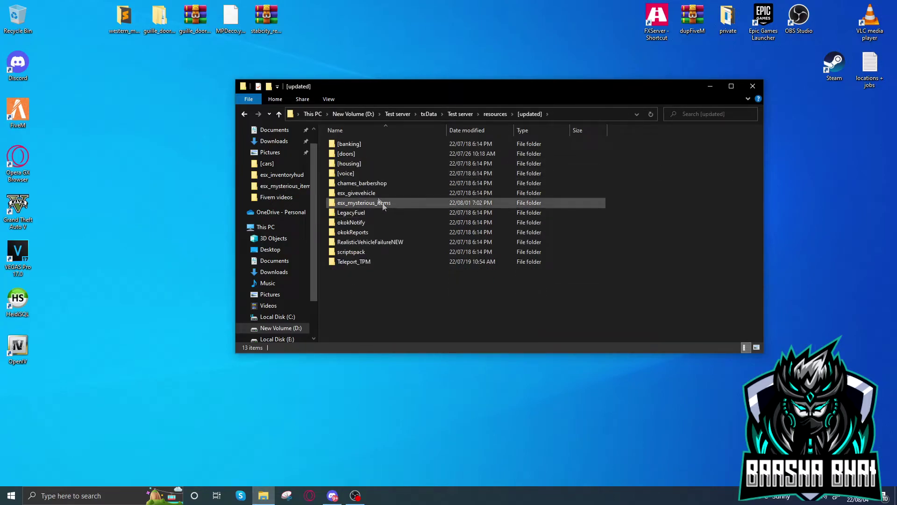
double_click(369, 203)
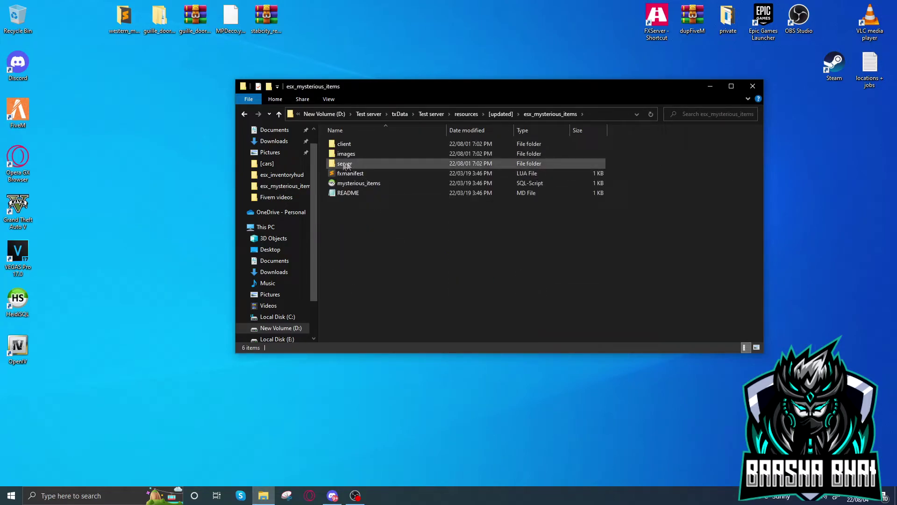
double_click(344, 145)
click(344, 146)
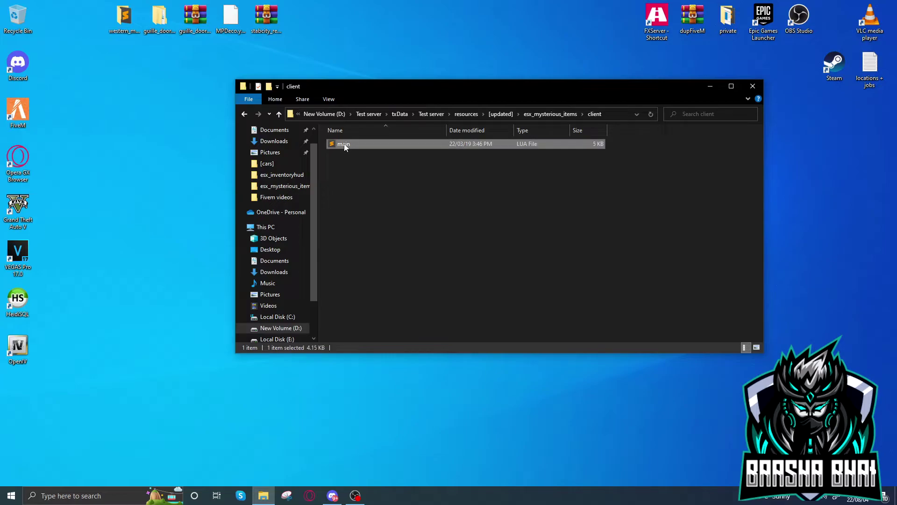
key(Return)
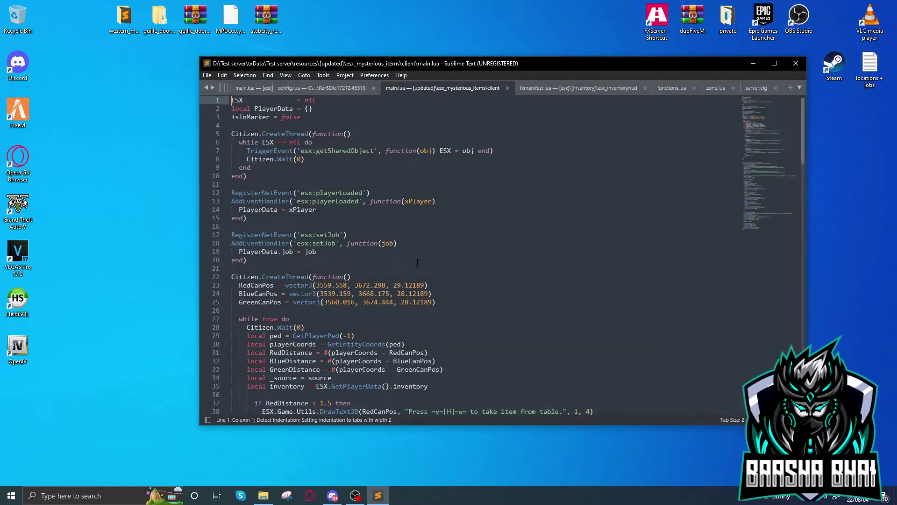
Highlight the RedCanPos, BlueCanPos and GreenCanPos coordinate lines in the client main.lua.
drag(232, 276, 458, 302)
click(459, 302)
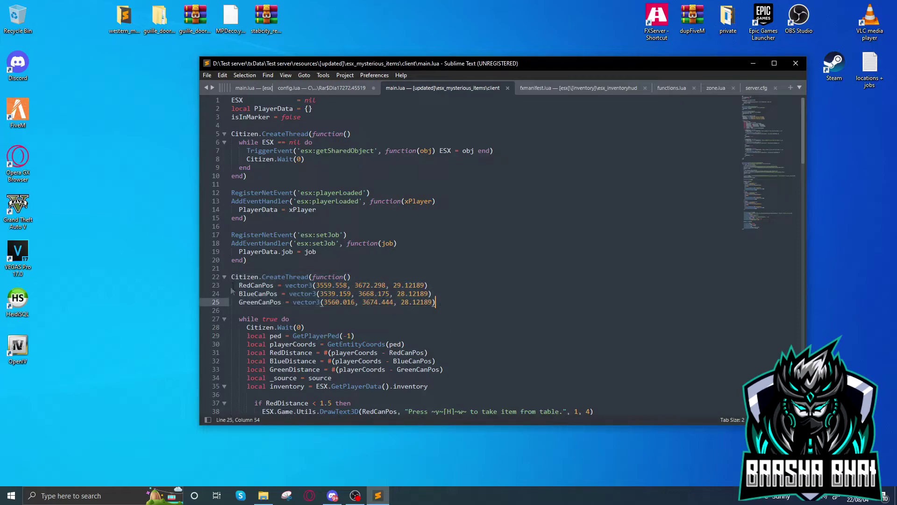
drag(237, 285, 436, 302)
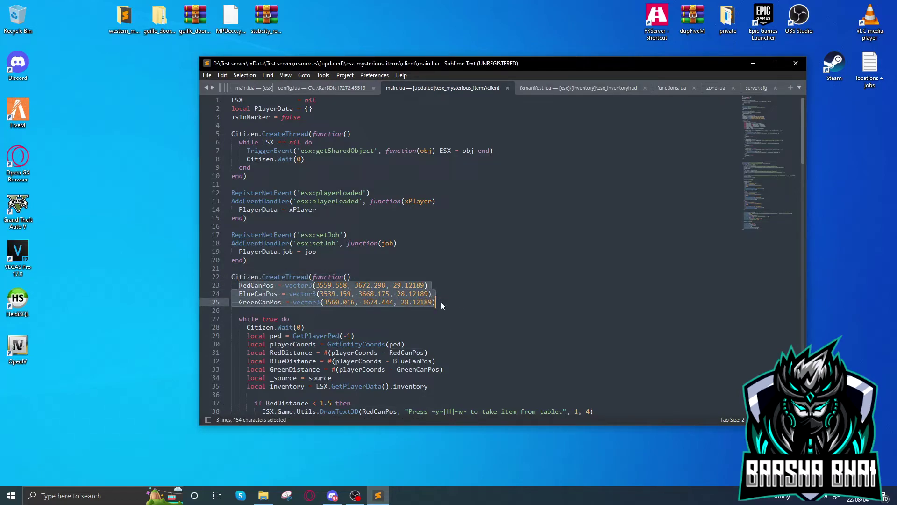
click(442, 284)
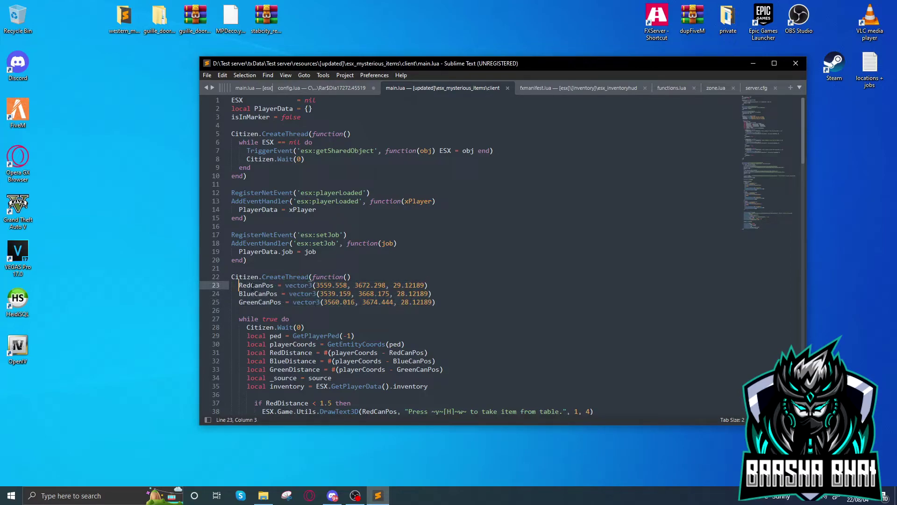
Try commenting out the RedCanPos, BlueCanPos and GreenCanPos lines with a -- prefix.
text(--)
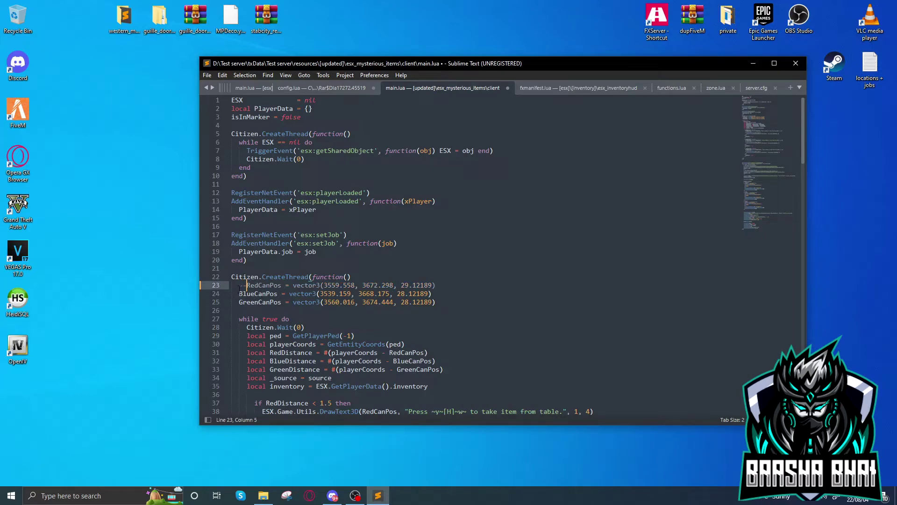
click(239, 293)
text(--)
click(239, 302)
text(--)
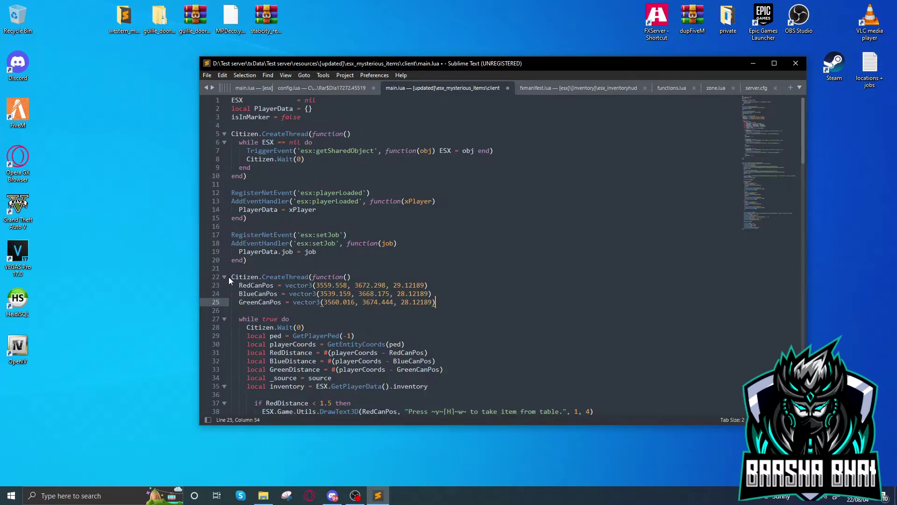
Review the thread block that defines the three can pickup positions, then close the text editor.
drag(232, 277, 466, 304)
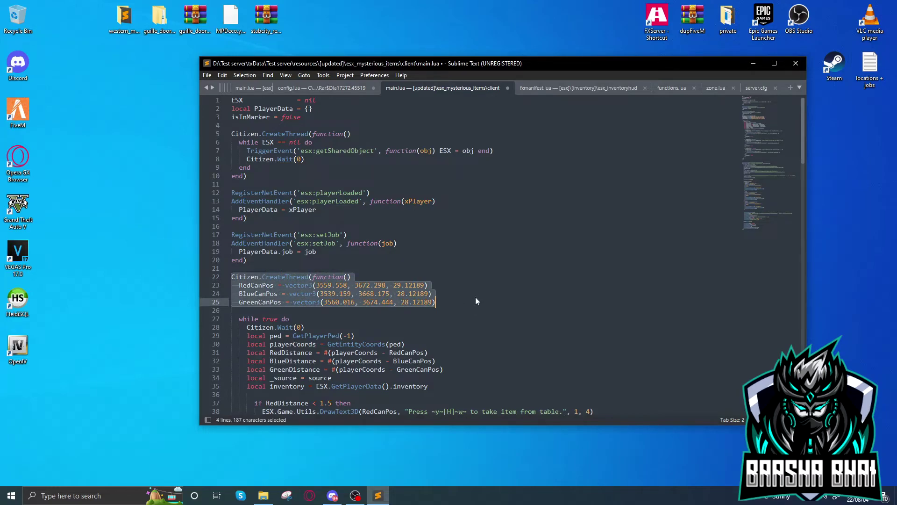
click(476, 297)
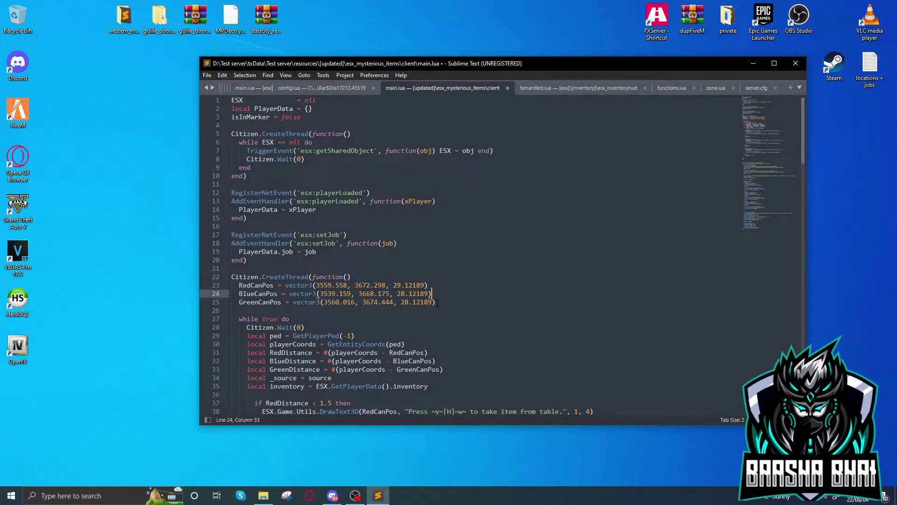
drag(437, 303, 232, 282)
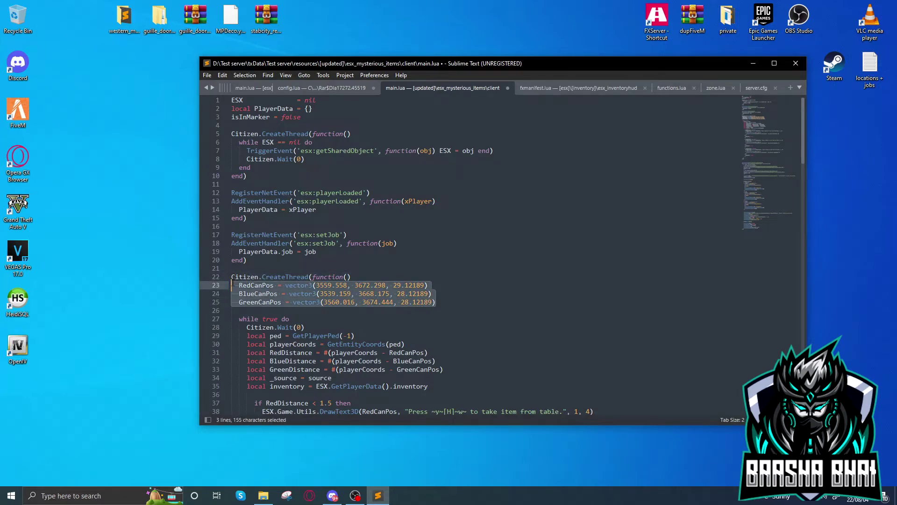
click(445, 307)
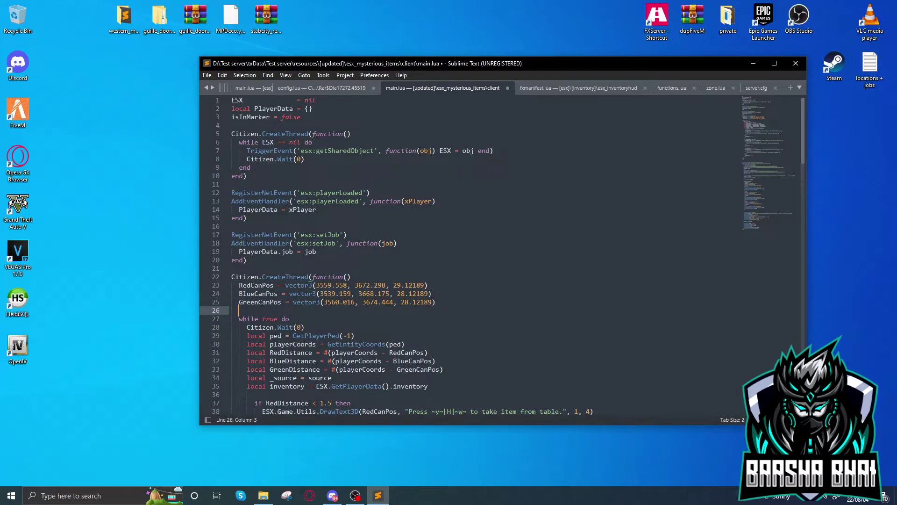
drag(432, 294, 241, 285)
click(528, 318)
click(533, 303)
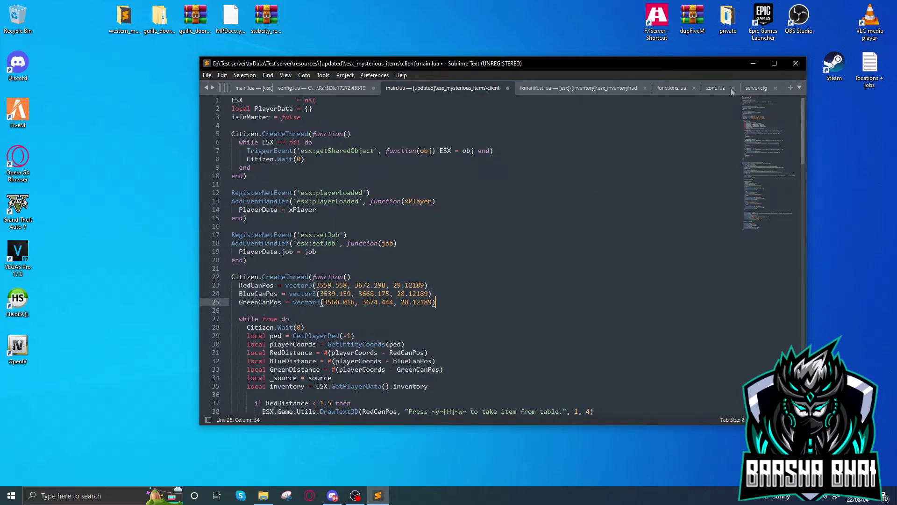
click(798, 66)
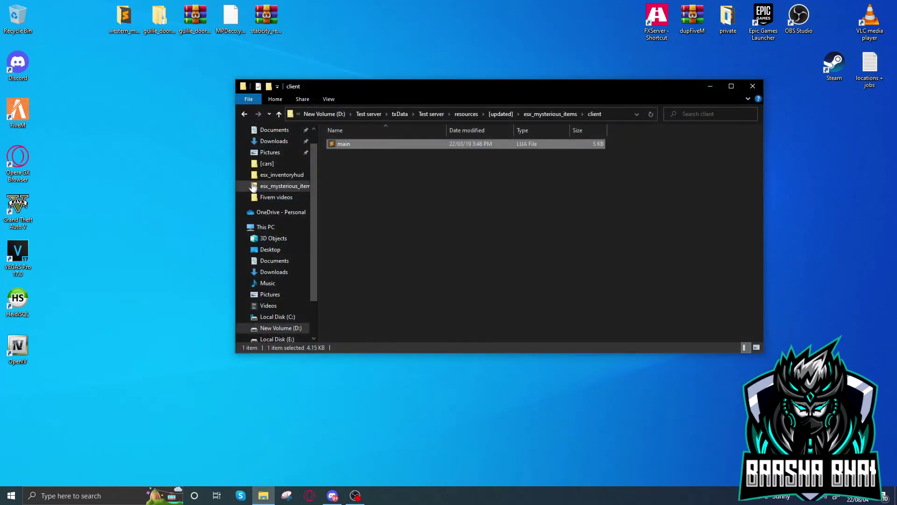
Go up to the Test server folder inside txData and open the resources CFG file.
click(551, 114)
click(498, 114)
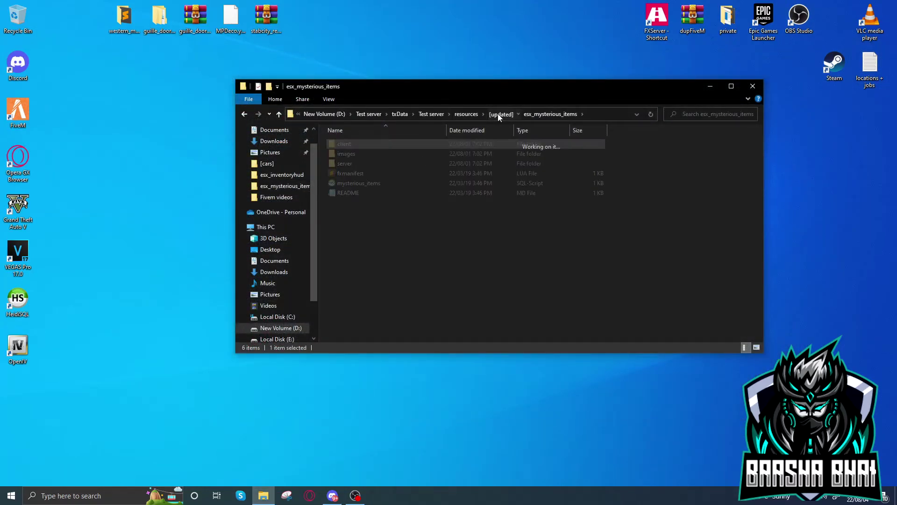
click(365, 206)
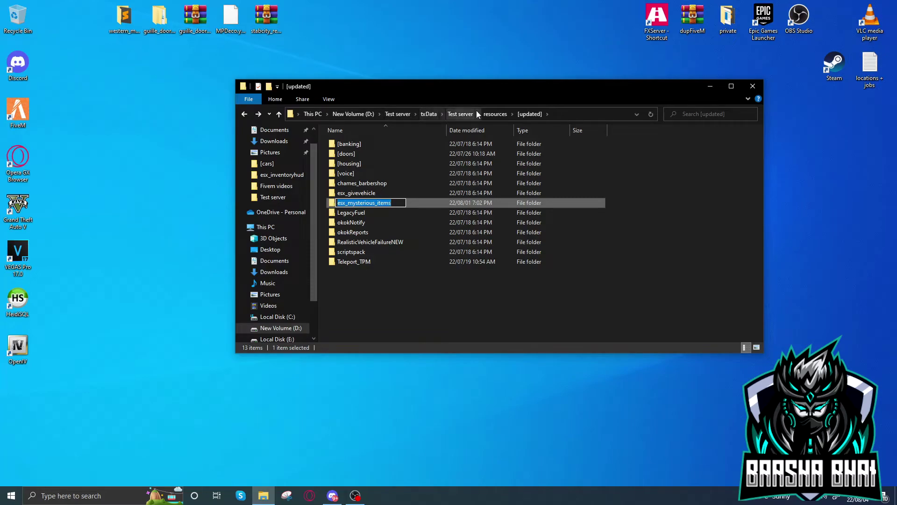
click(460, 115)
double_click(343, 212)
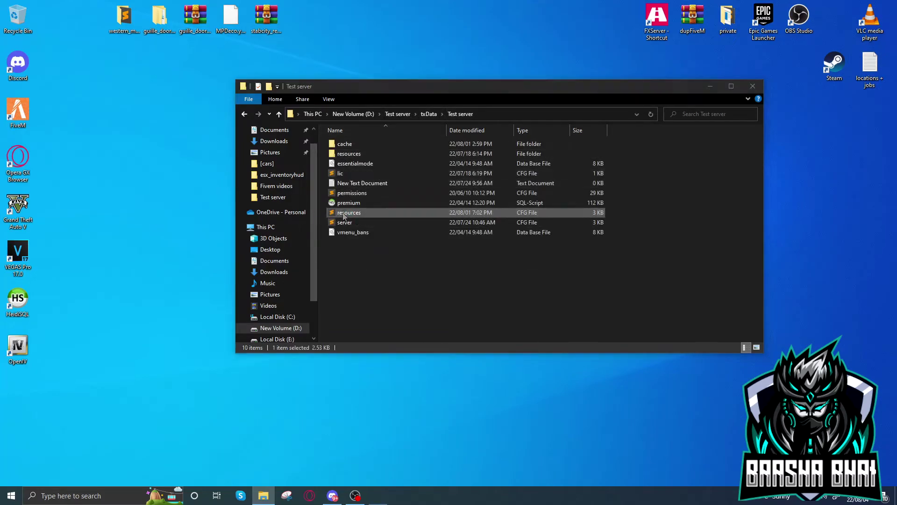
Highlight the esx_mysterious_items start entry in resources.cfg, then close the editor and minimize the File Explorer window.
drag(332, 257, 254, 259)
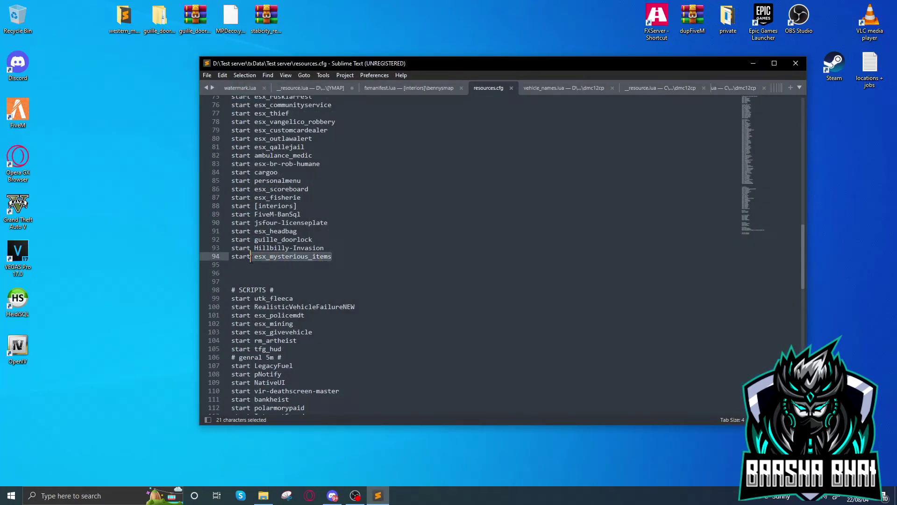
click(317, 262)
click(794, 68)
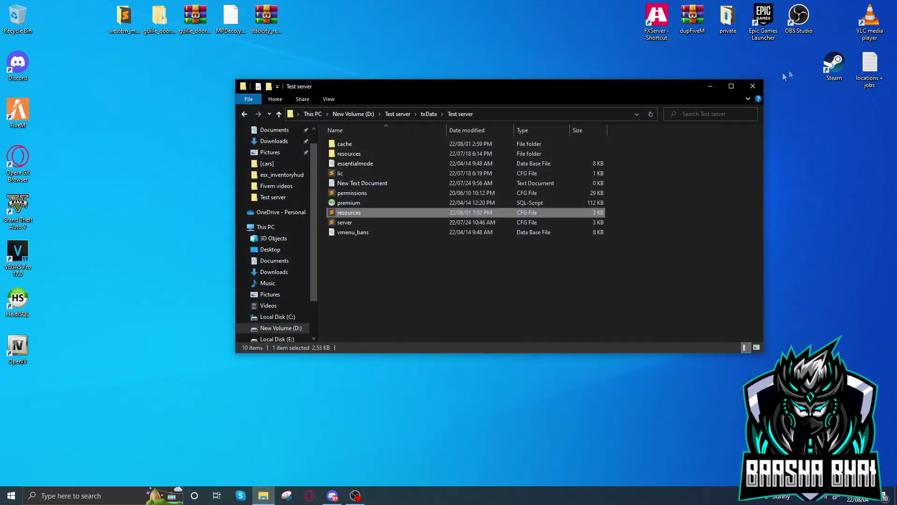
click(714, 87)
right_click(295, 130)
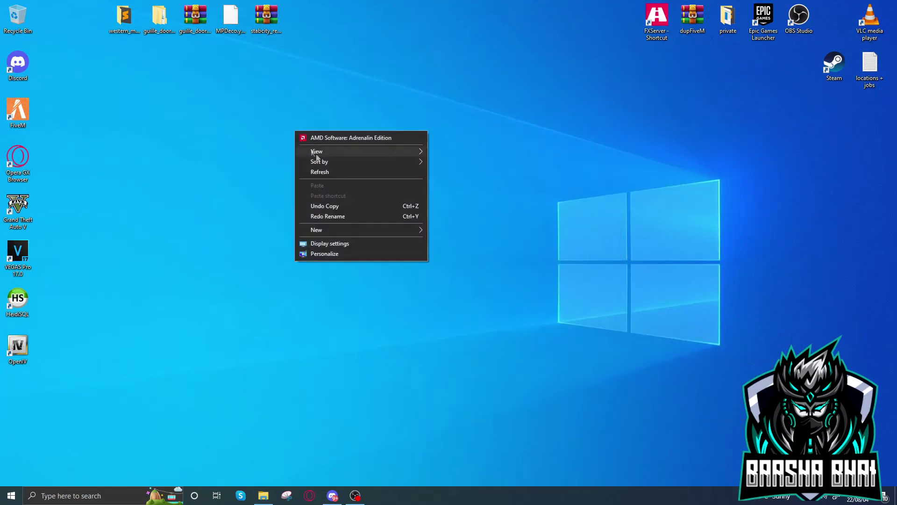
click(324, 172)
right_click(313, 133)
click(338, 173)
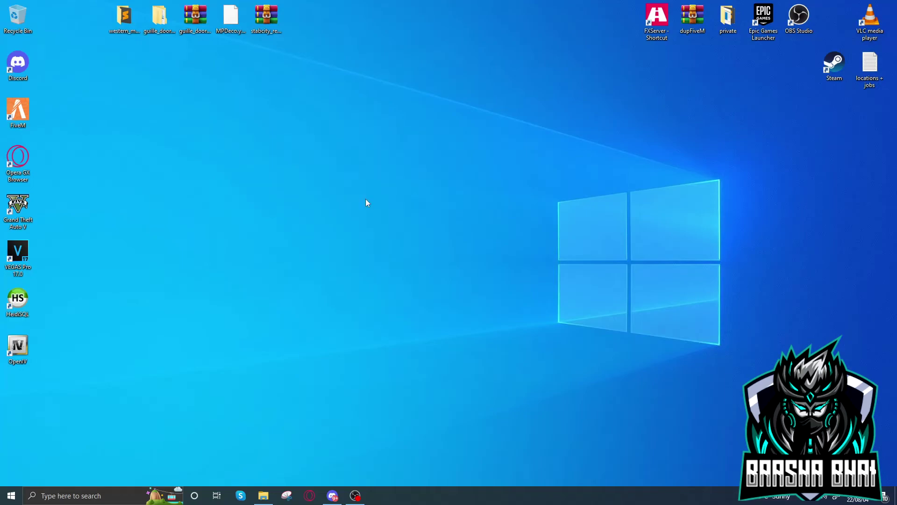
right_click(263, 117)
click(313, 156)
right_click(266, 130)
click(298, 172)
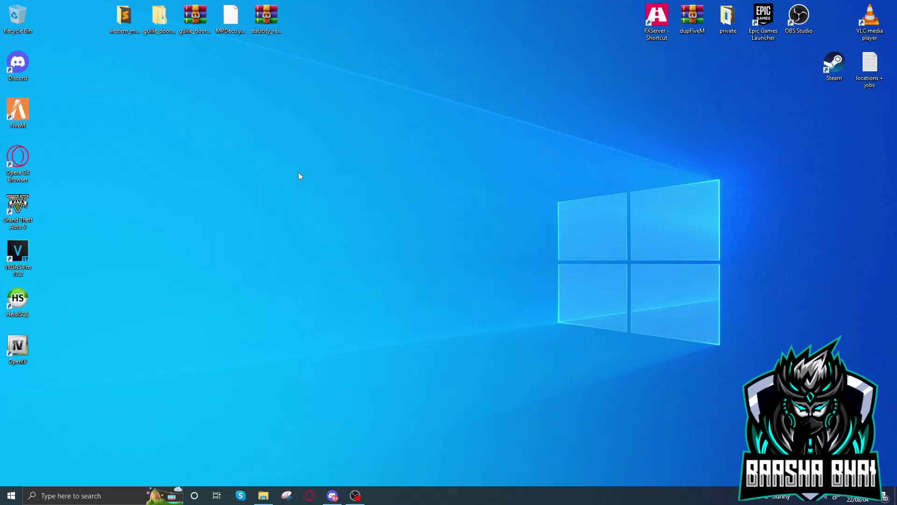